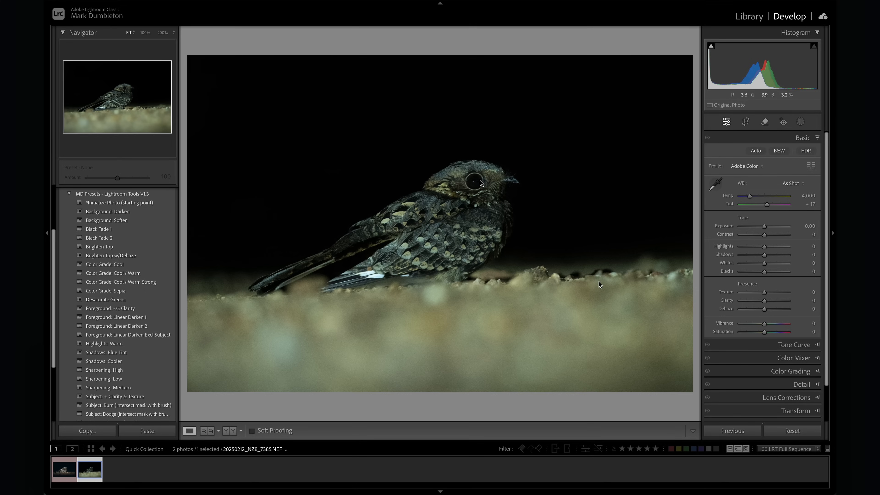
- Open the photo in DxO PureRAW 4 for preview and processing, and compare the original RAW with DeepPRIME XD2s around the bird's eye and beak
click(133, 0)
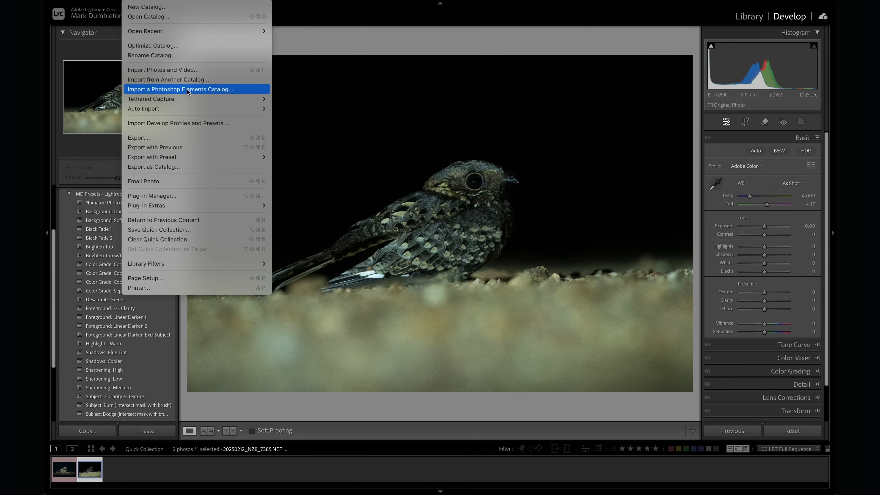
mouse_move(240, 205)
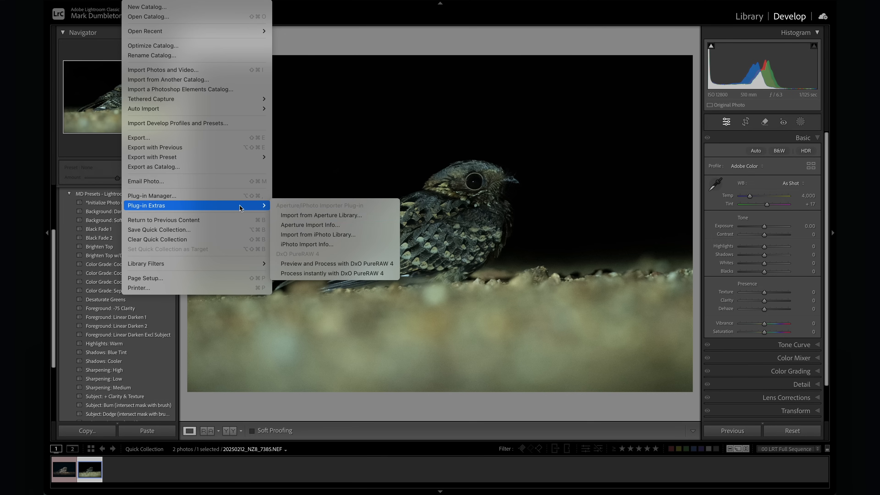
click(307, 263)
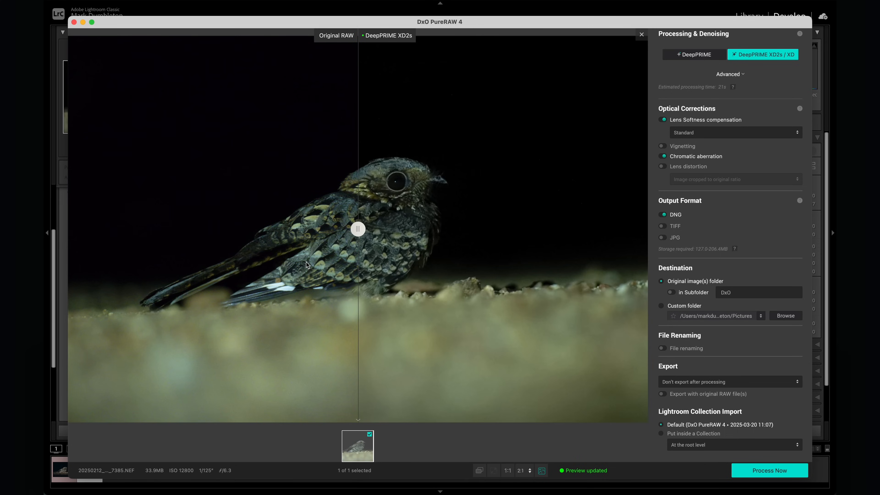
click(385, 160)
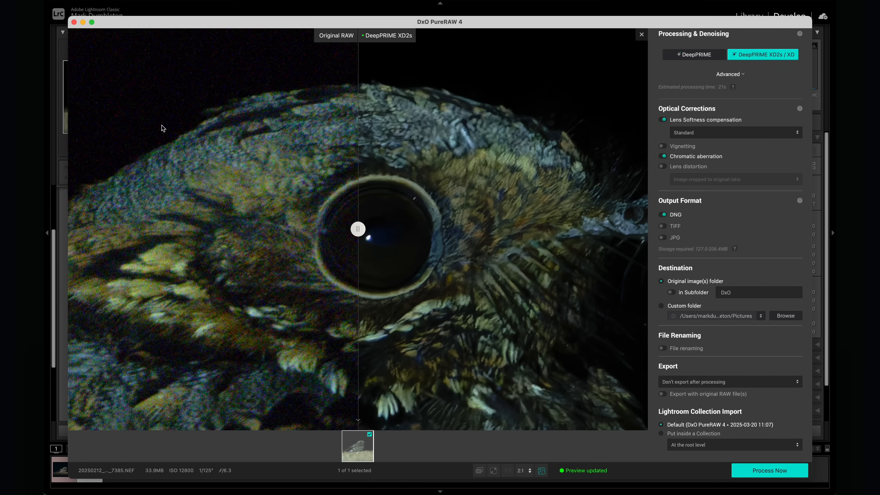
drag(358, 228, 227, 229)
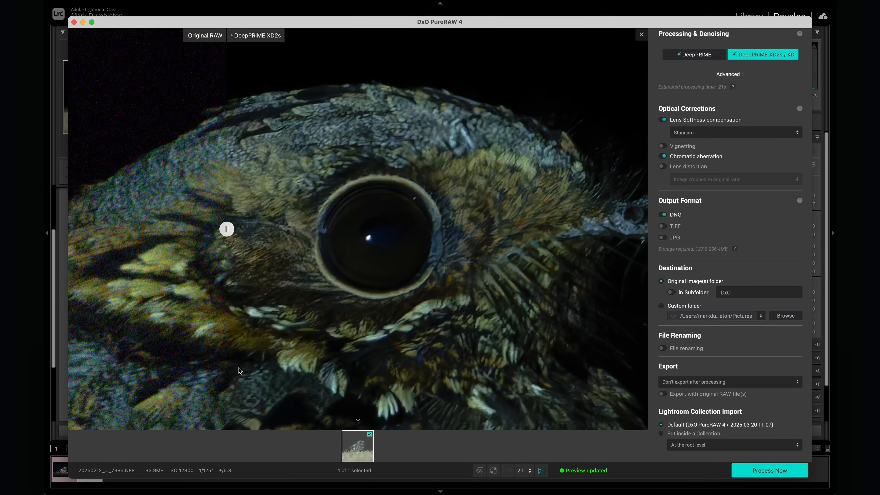
drag(436, 317, 346, 244)
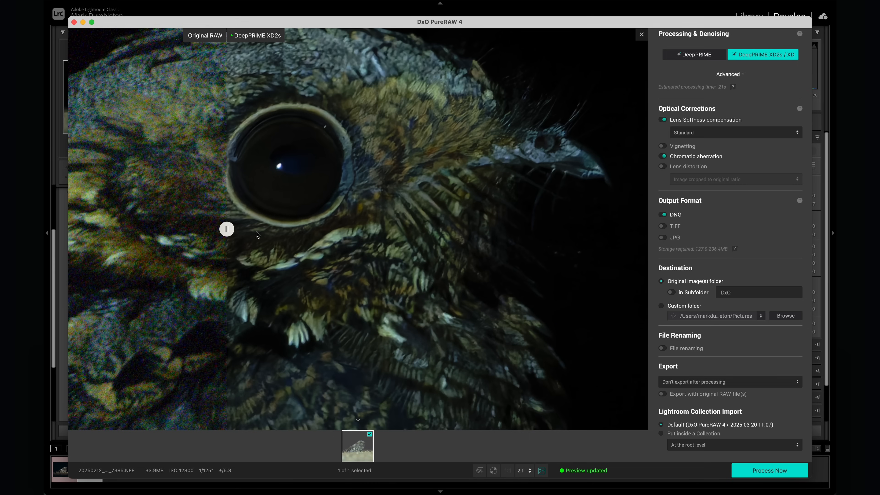
drag(227, 229, 604, 229)
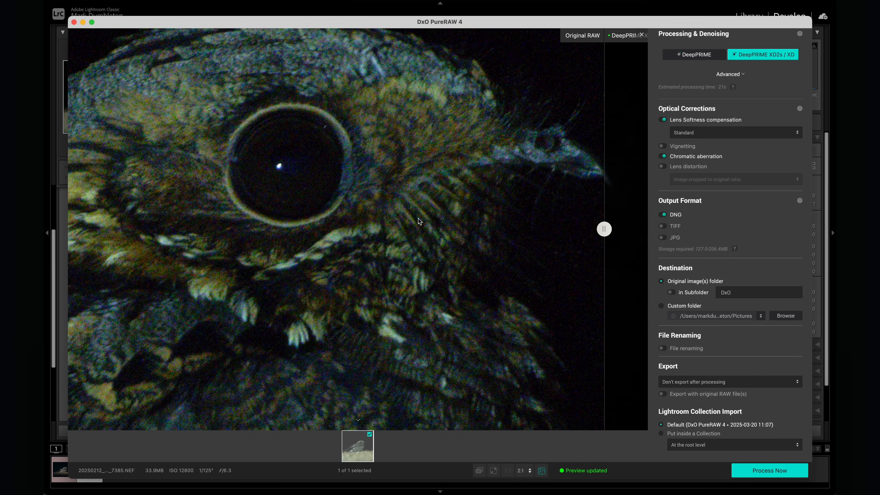
drag(604, 229, 272, 236)
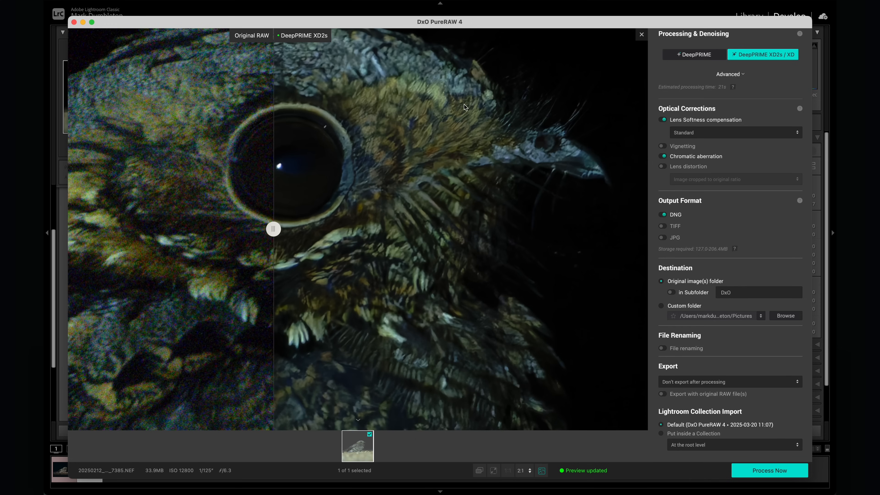
- In the advanced denoising settings, set luminance to 50 and force details to 25
click(742, 75)
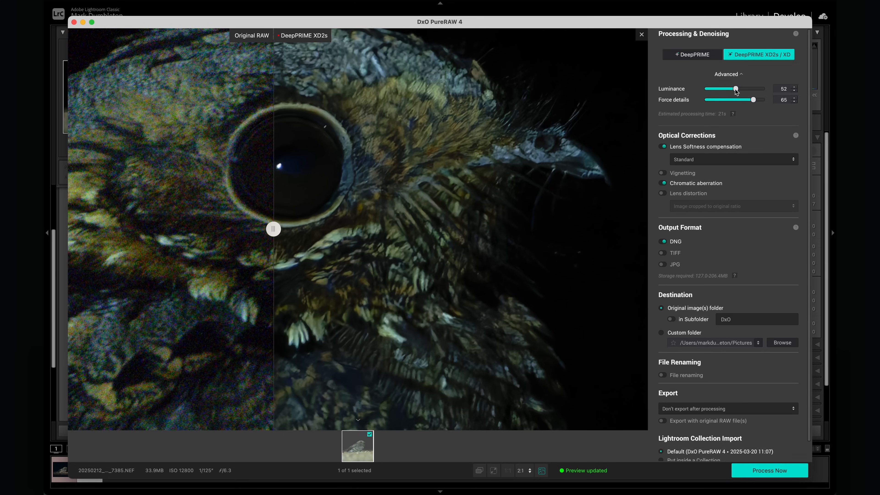
scroll(554, 183, up, 5)
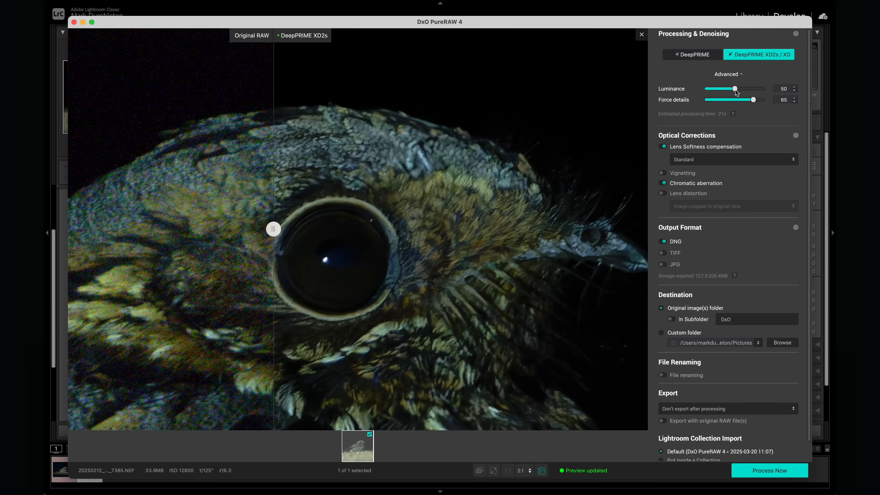
scroll(495, 306, down, 3)
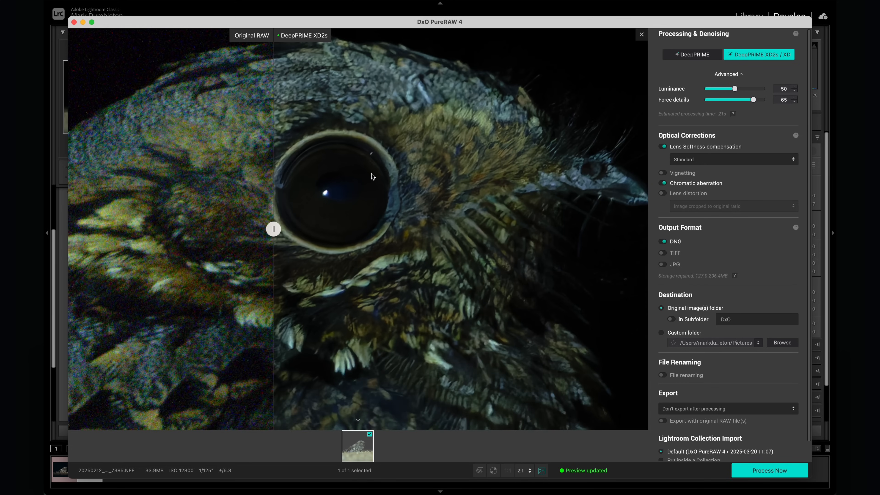
drag(754, 100, 743, 100)
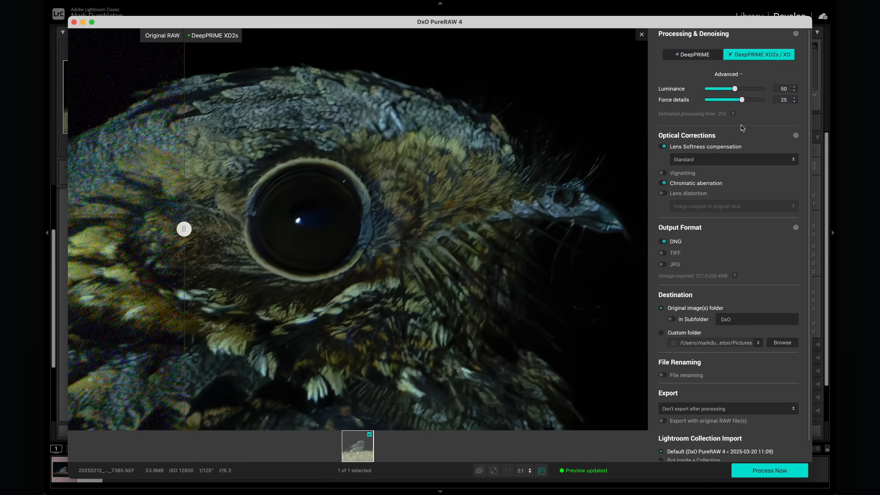
- Try the Soft and Strong options for lens softness compensation, and return it to Standard
click(687, 160)
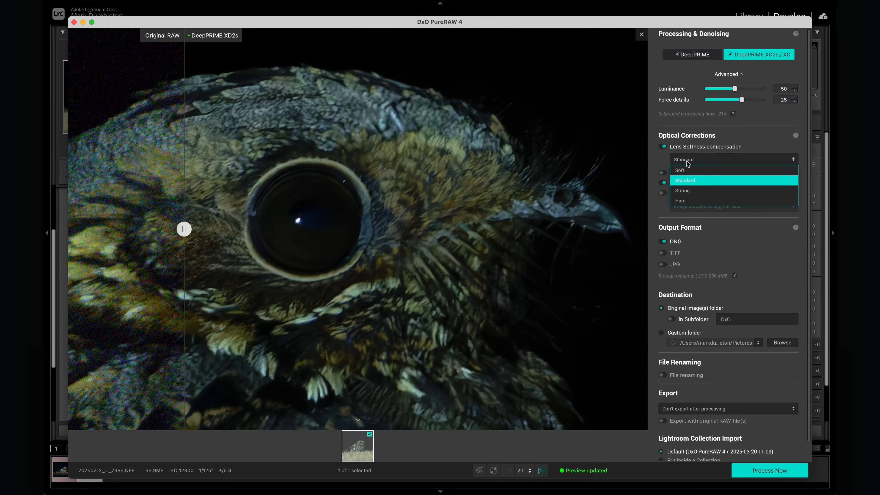
click(687, 171)
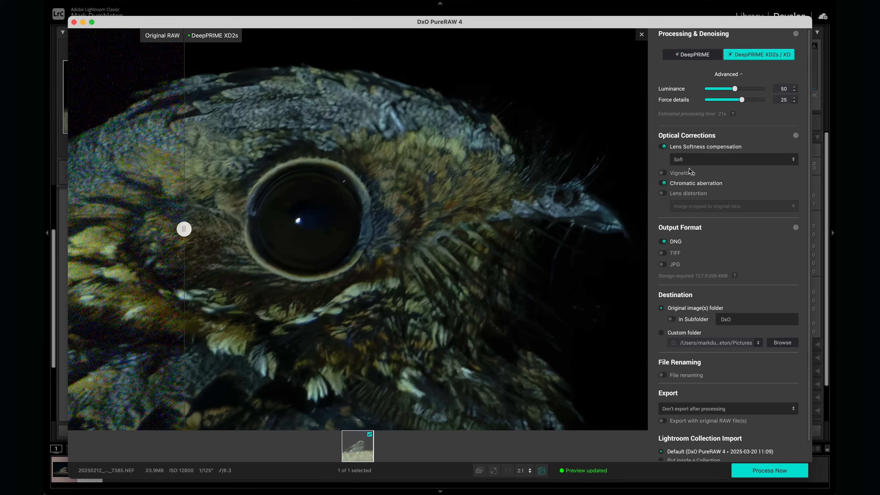
click(693, 161)
click(696, 181)
click(694, 160)
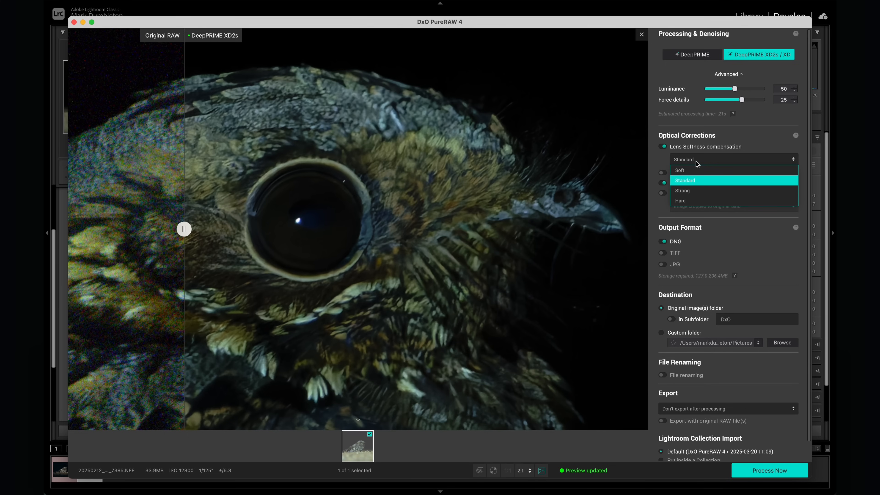
click(691, 189)
click(692, 160)
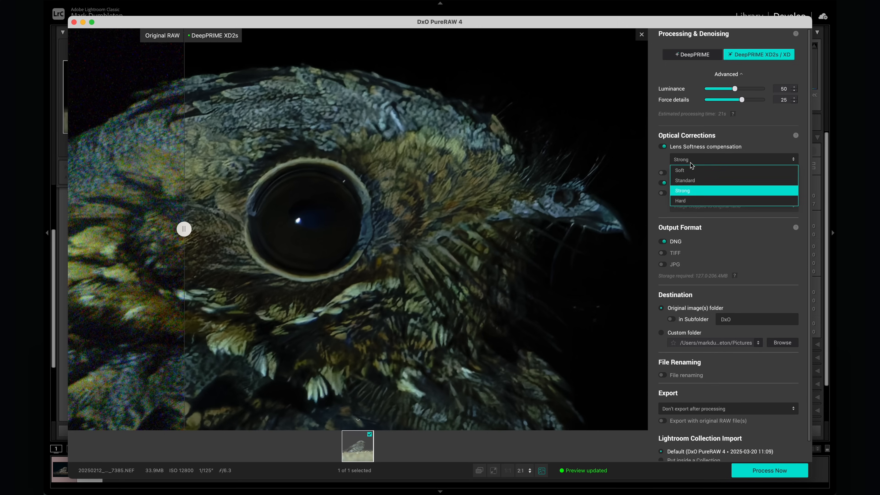
click(690, 181)
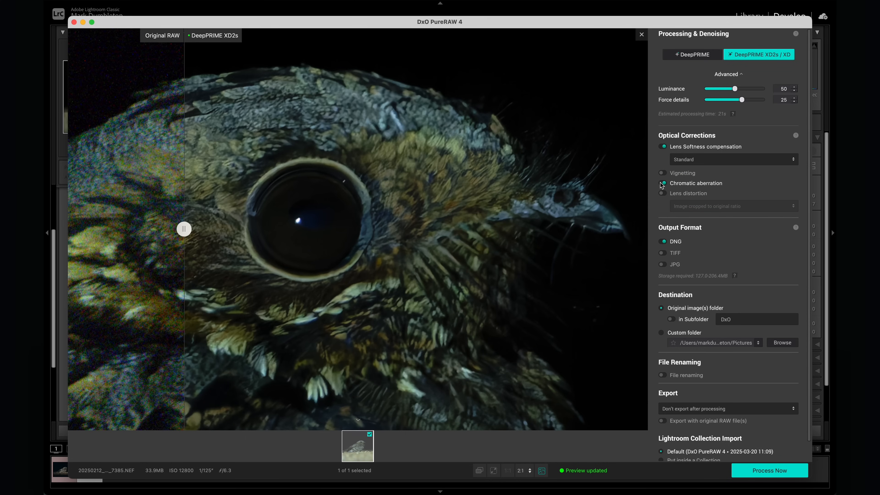
- Process the photo to DNG and inspect the denoised head and body feathers up close back in Lightroom Classic
click(770, 470)
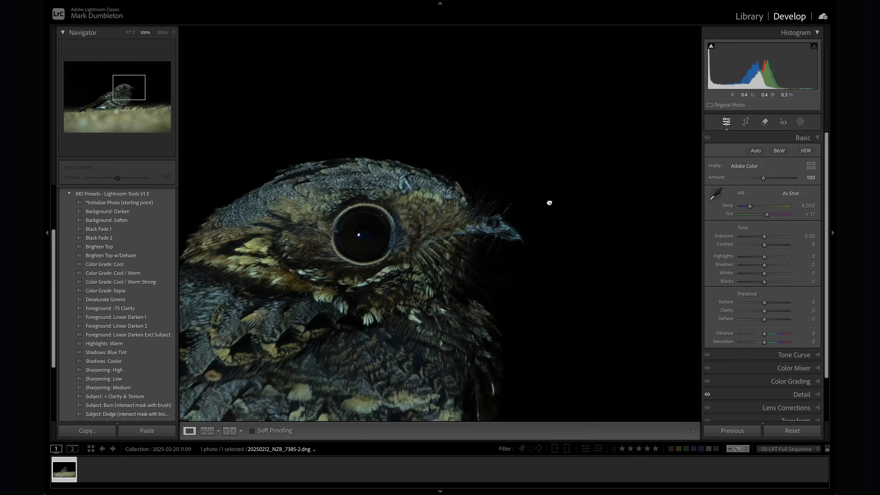
drag(549, 203, 597, 186)
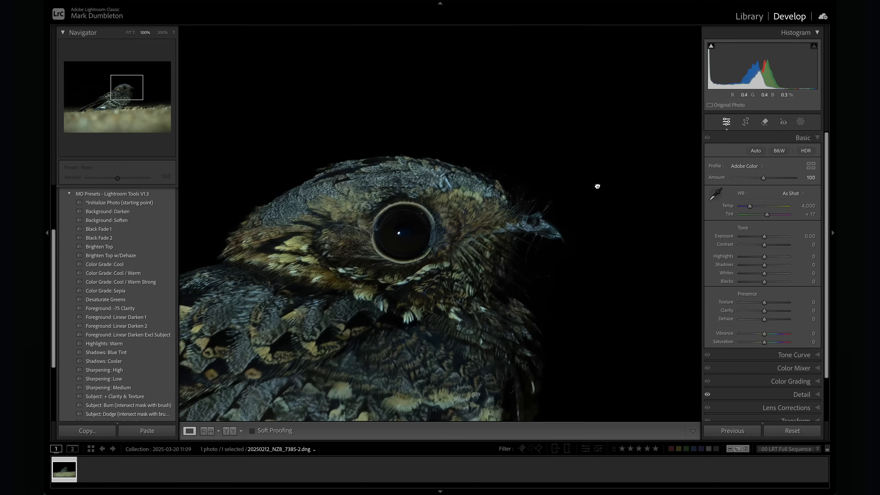
drag(491, 298, 399, 164)
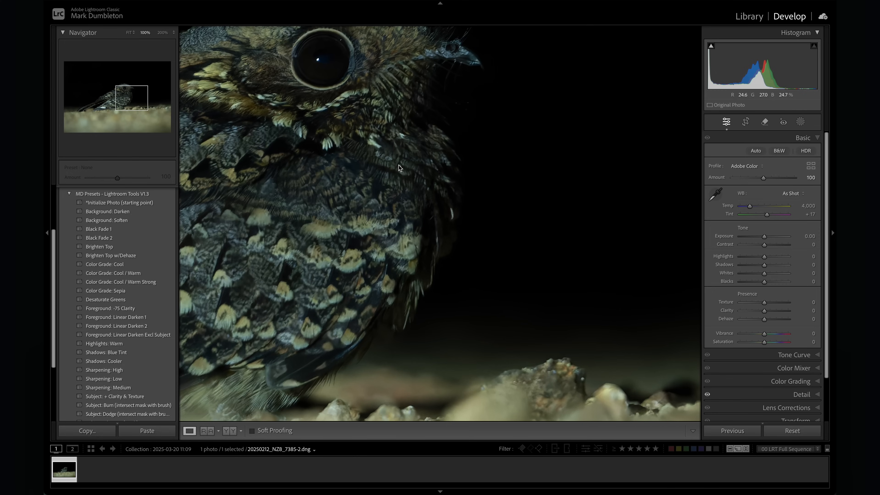
drag(457, 311, 455, 118)
drag(446, 282, 504, 328)
drag(480, 136, 480, 331)
drag(434, 176, 483, 282)
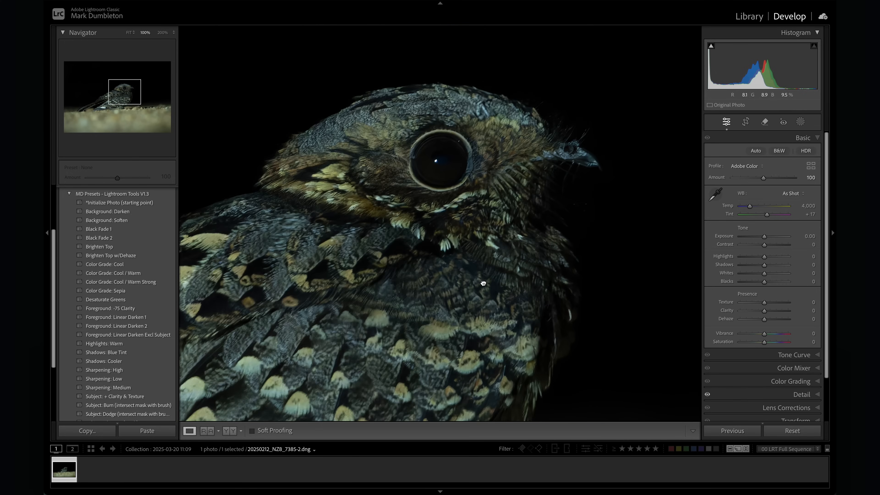
click(566, 256)
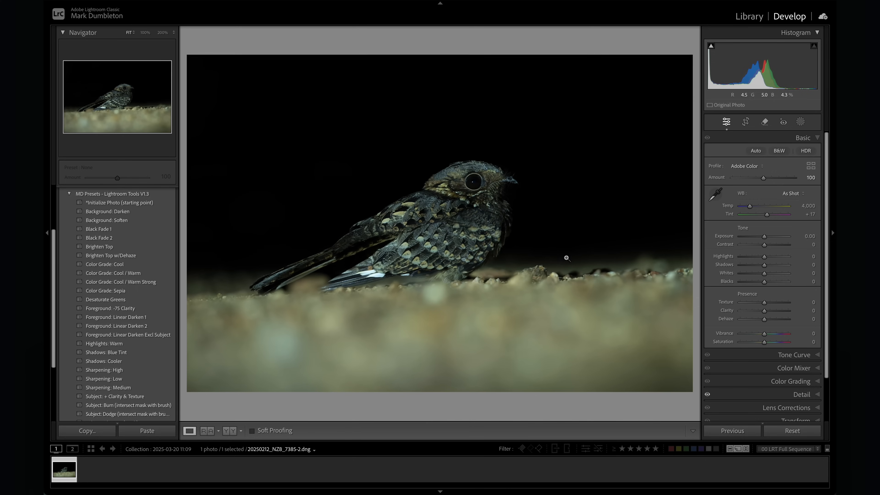
- Straighten the photo by 2.10 degrees and crop it tighter around the bird with a custom aspect, trimming the foreground and dark background
click(746, 121)
drag(695, 222, 697, 232)
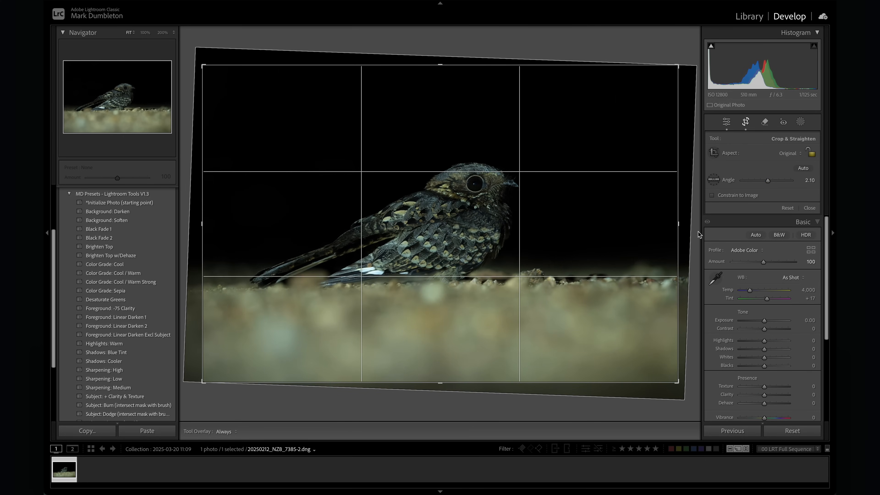
drag(203, 224, 208, 225)
drag(440, 382, 437, 363)
drag(440, 77, 439, 80)
drag(247, 104, 432, 311)
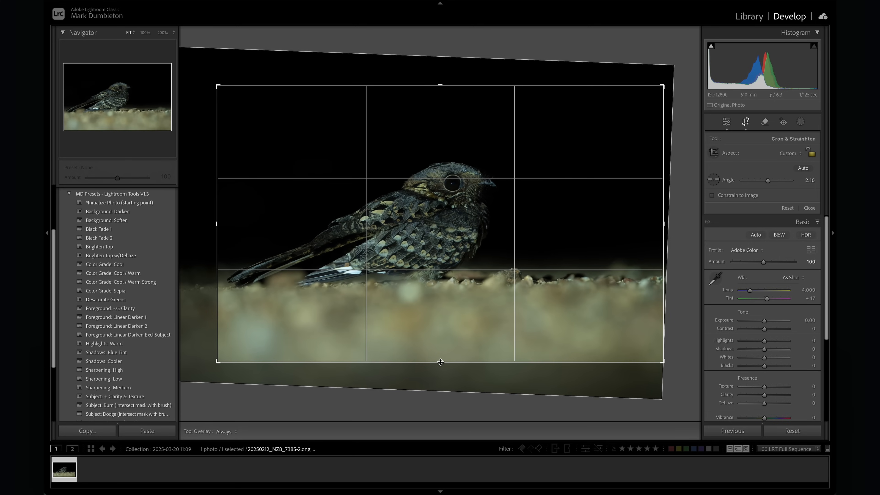
key(Return)
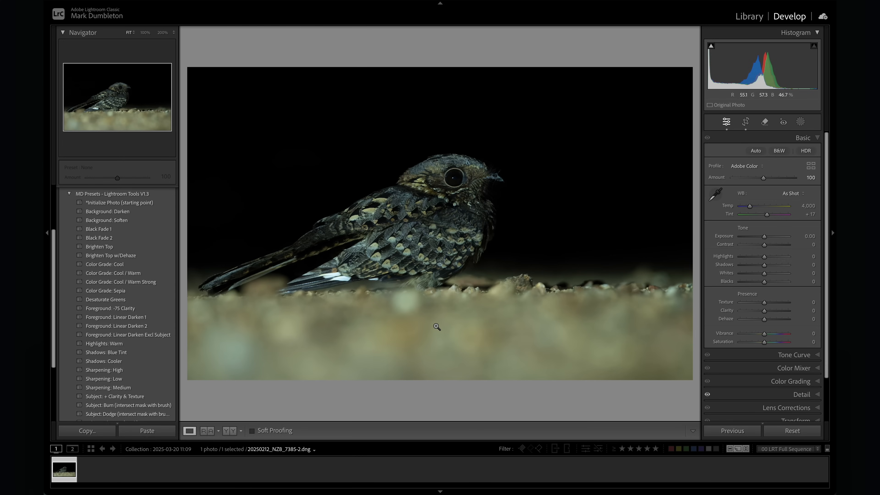
- Change the photo's colour profile to Adobe Standard
click(761, 167)
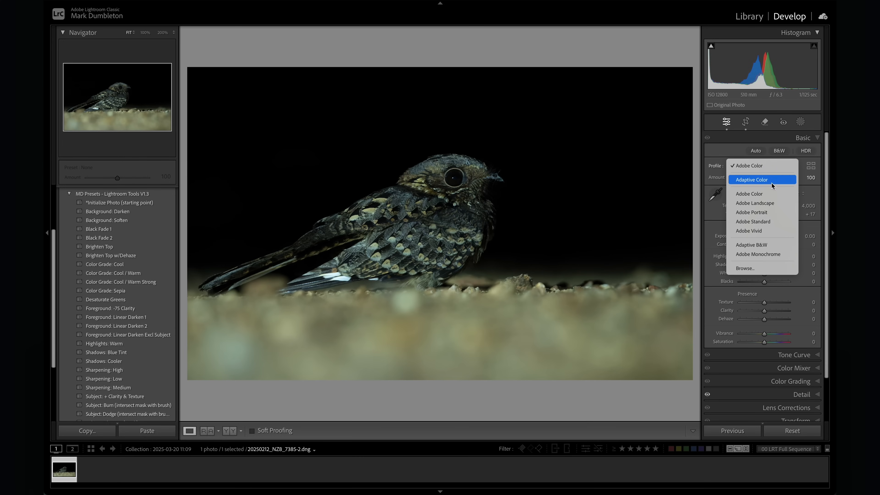
click(762, 221)
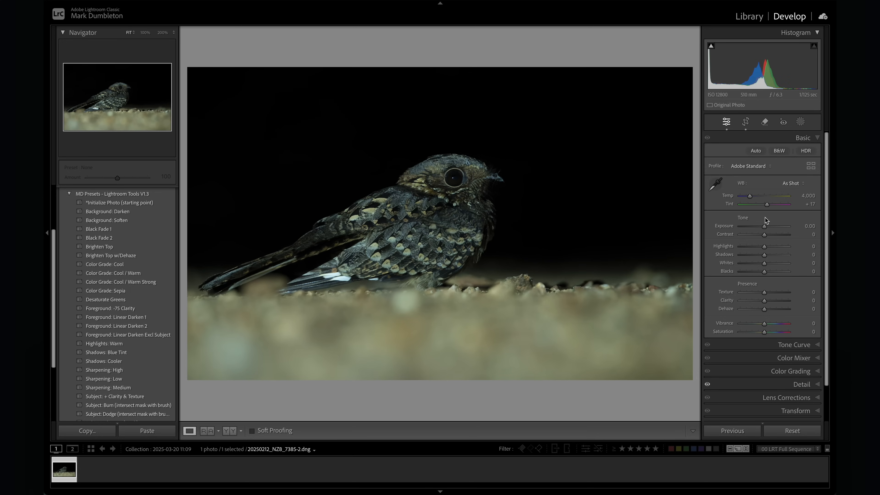
- Add a linear gradient mask rising from the photo's lower edge over the foreground and set its exposure to −2.50
click(802, 124)
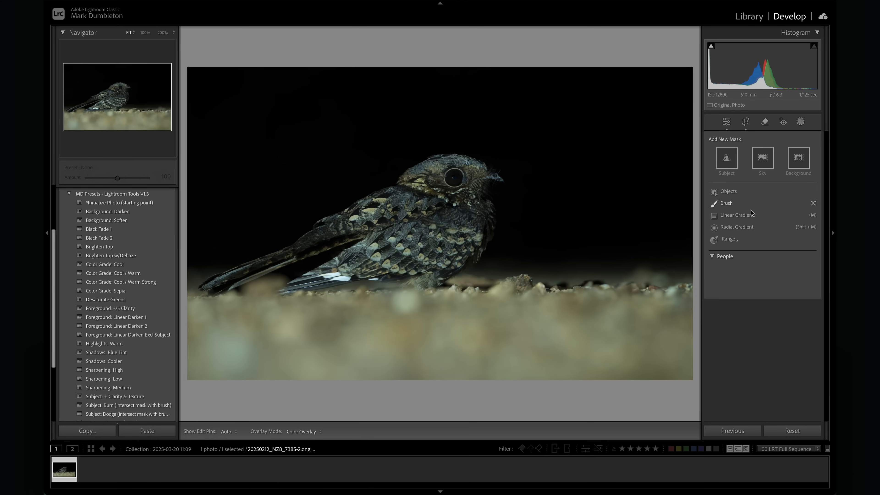
click(747, 215)
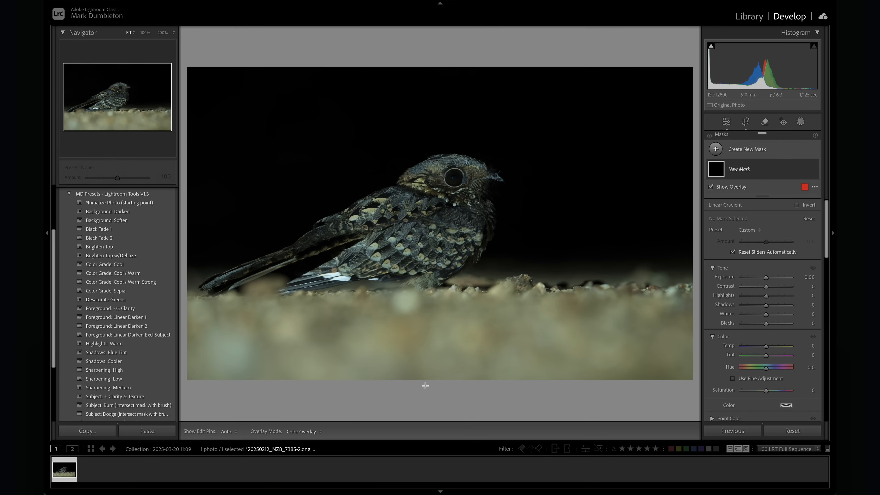
drag(424, 383, 424, 280)
key(o)
drag(766, 277, 750, 280)
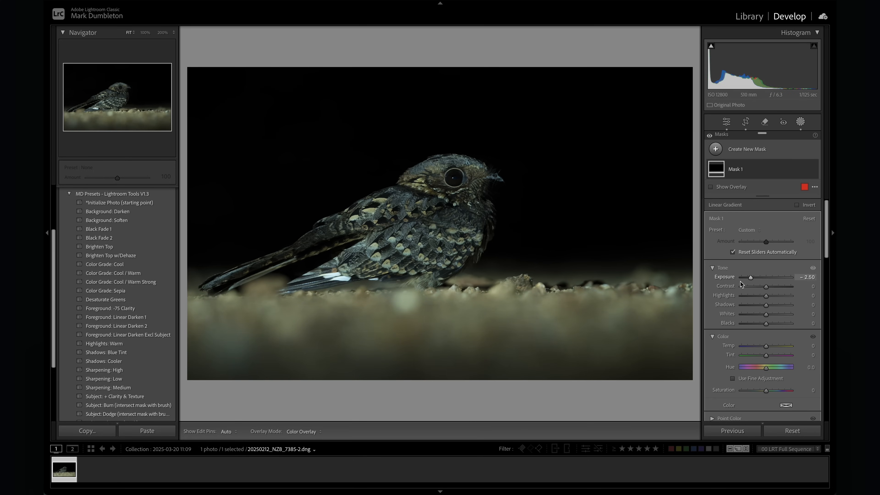
- Move the foreground gradient's start and end higher, set its exposure to −3.37, and compare the photo with and without the mask
drag(423, 281, 423, 265)
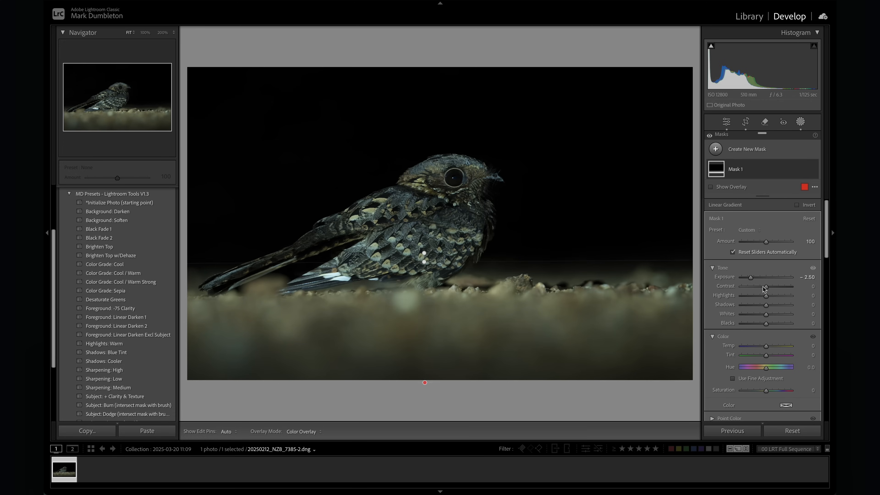
drag(750, 280, 745, 279)
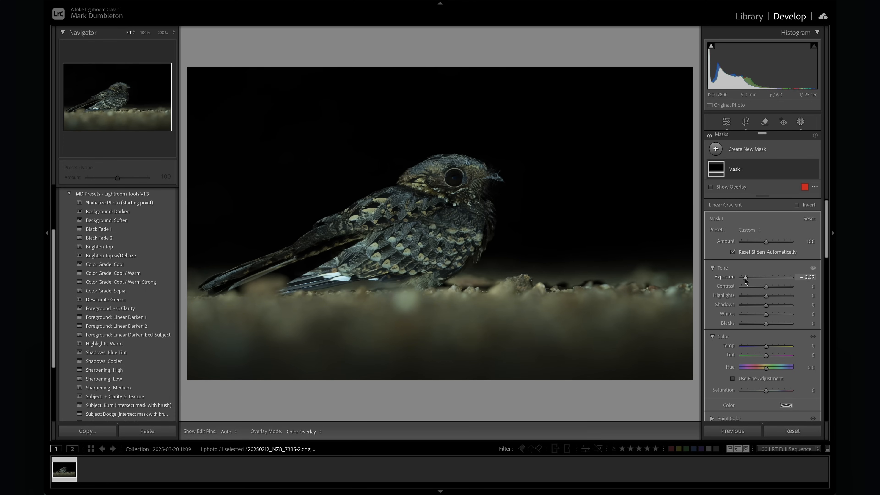
drag(424, 382, 423, 359)
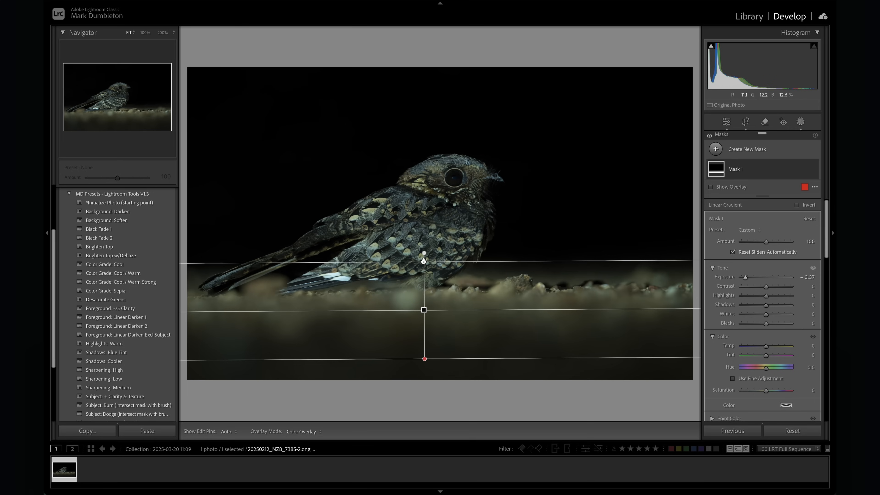
drag(423, 260, 423, 254)
drag(424, 359, 424, 355)
click(813, 170)
click(813, 169)
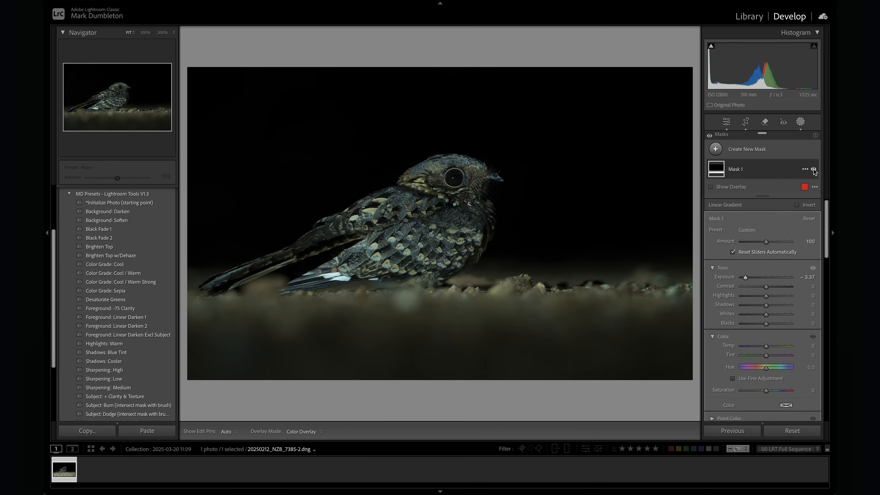
click(802, 121)
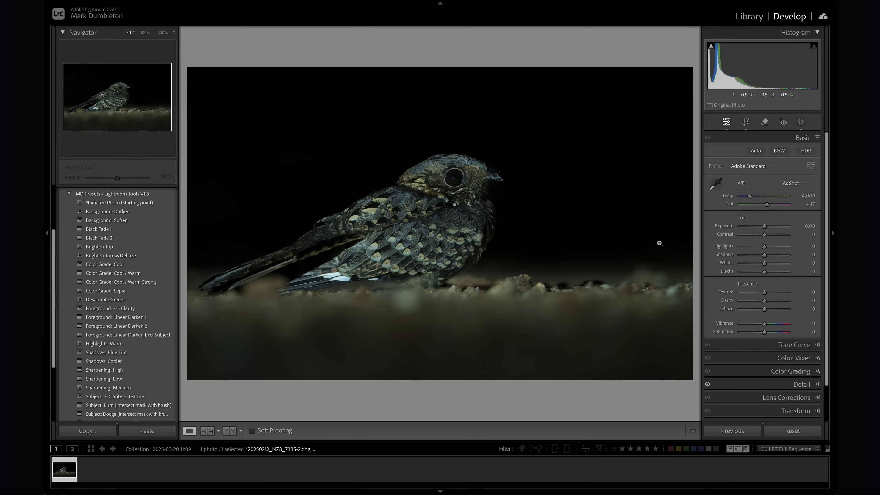
- Set the photo's overall exposure to +0.70, blacks to −29 and whites to +22, checking the whites for clipping
drag(764, 227, 768, 227)
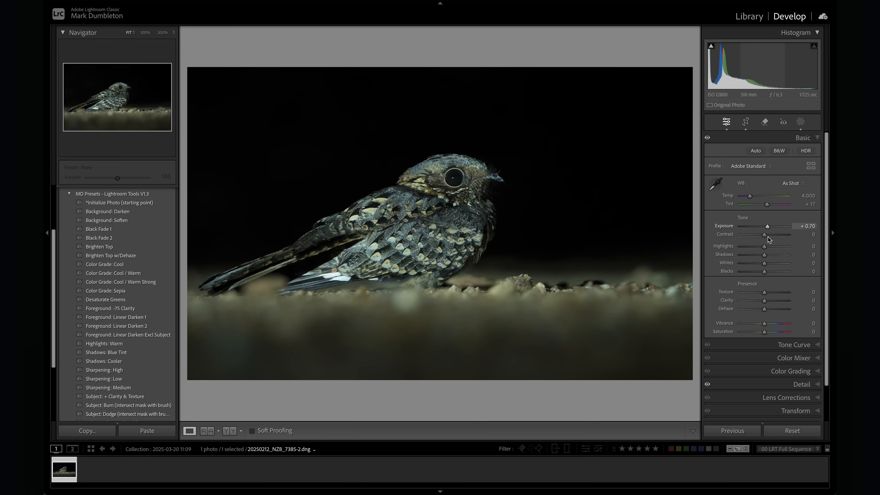
drag(765, 273, 757, 275)
alt+click(765, 264)
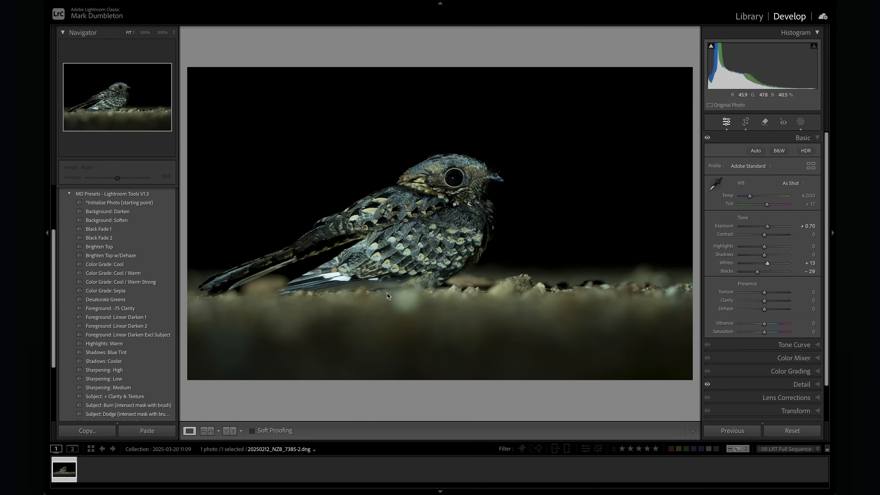
alt+click(769, 266)
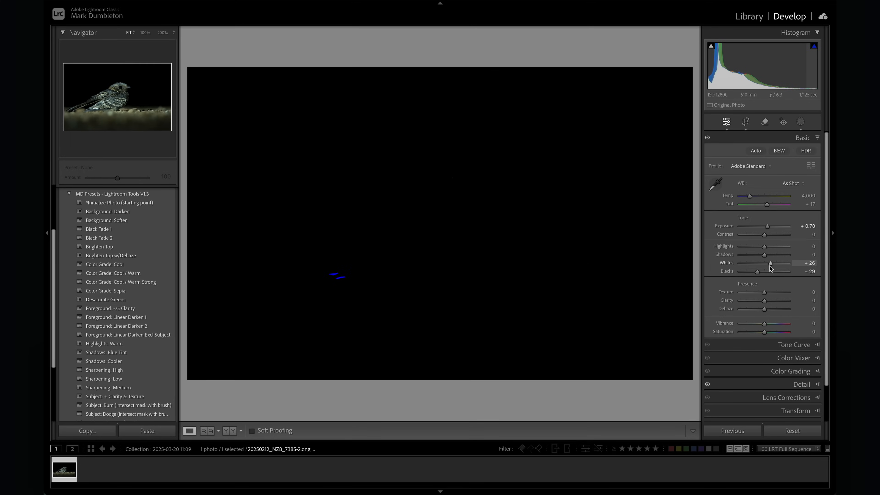
- Add a radial gradient mask over the bird's bright white wing feathers and lower its highlights
click(800, 121)
click(715, 149)
click(745, 252)
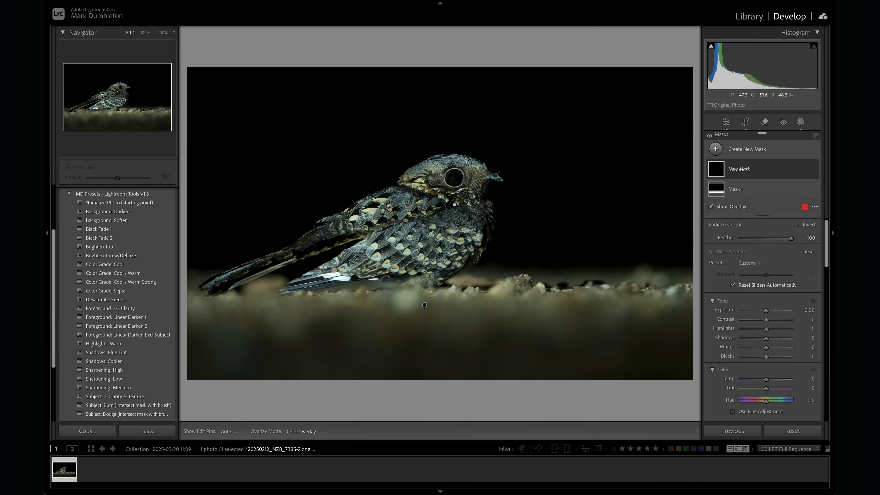
drag(338, 268, 395, 292)
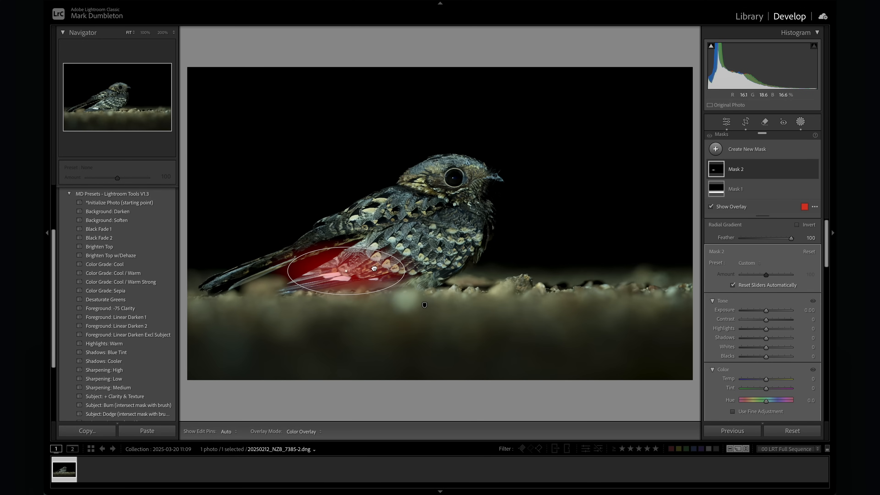
mouse_move(764, 330)
mouse_down()
mouse_move(749, 331)
mouse_move(756, 333)
mouse_up()
click(800, 122)
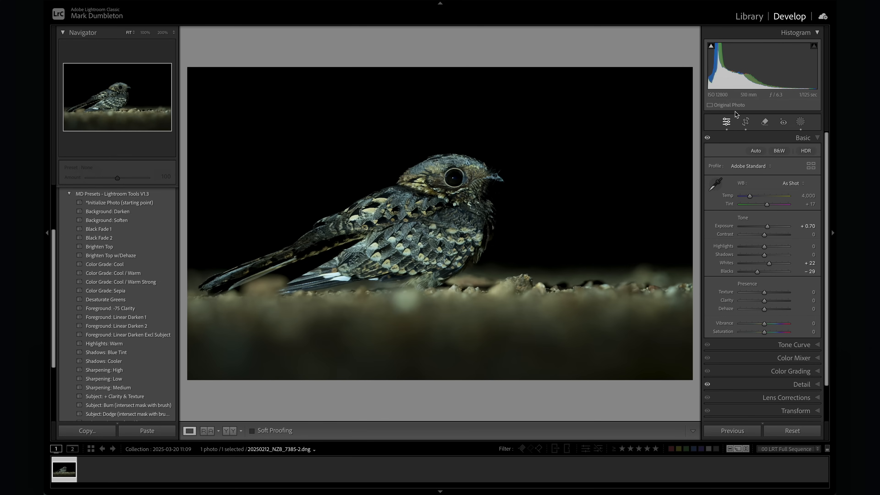
- Add a small radial gradient mask over the bright blurred stone below the bird, with exposure −0.30, contrast −53 and highlights −27
click(800, 122)
click(752, 149)
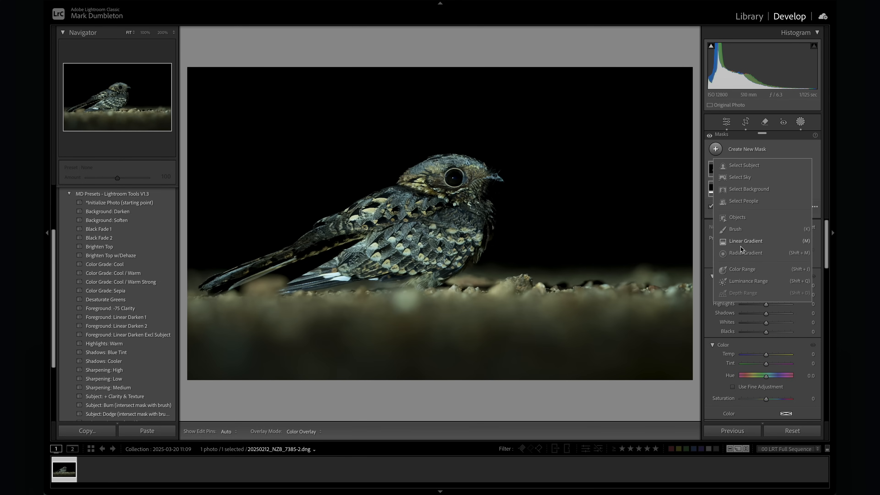
click(712, 265)
drag(409, 303, 431, 322)
drag(768, 331, 752, 341)
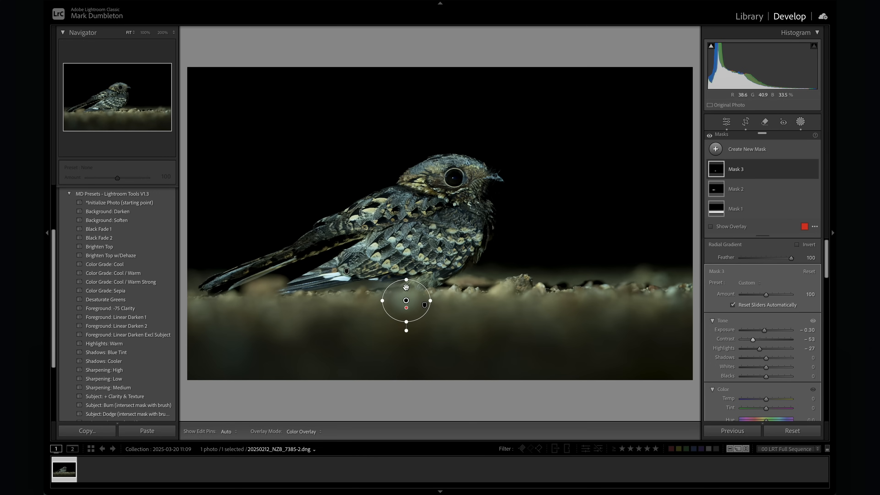
- Adjust the shape of the stone's radial mask and compare the photo with and without it
drag(406, 322, 388, 301)
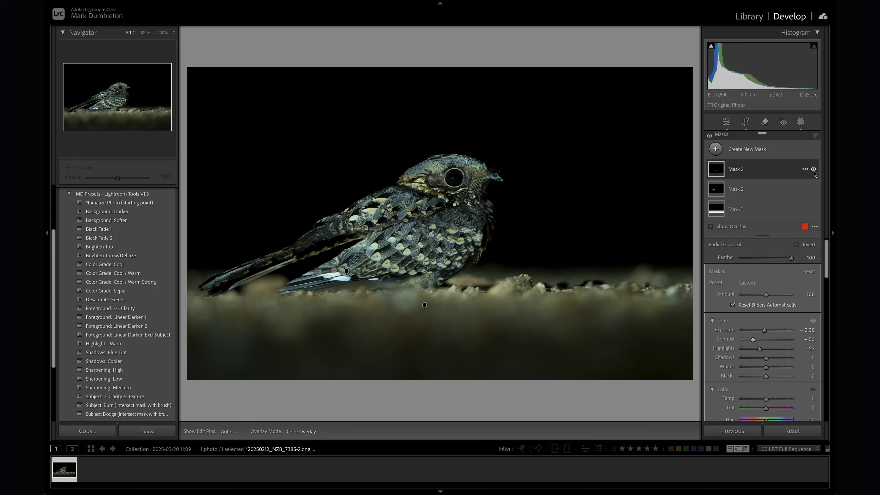
click(813, 169)
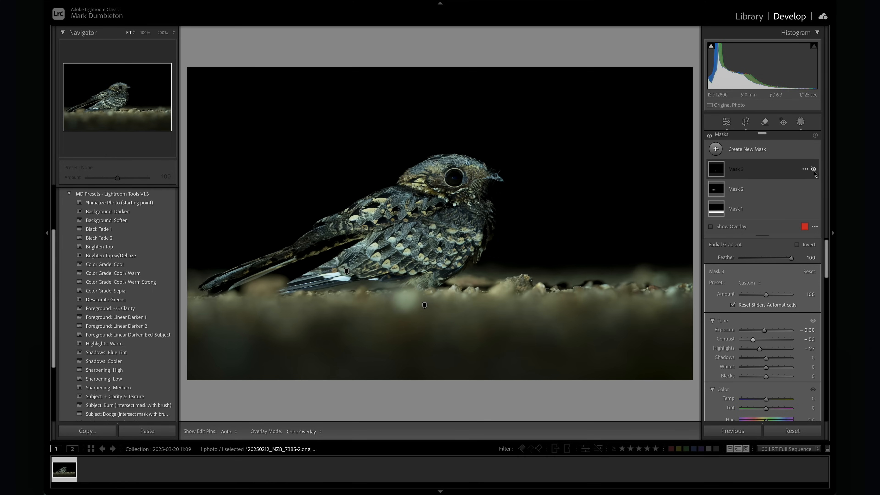
click(813, 169)
click(801, 123)
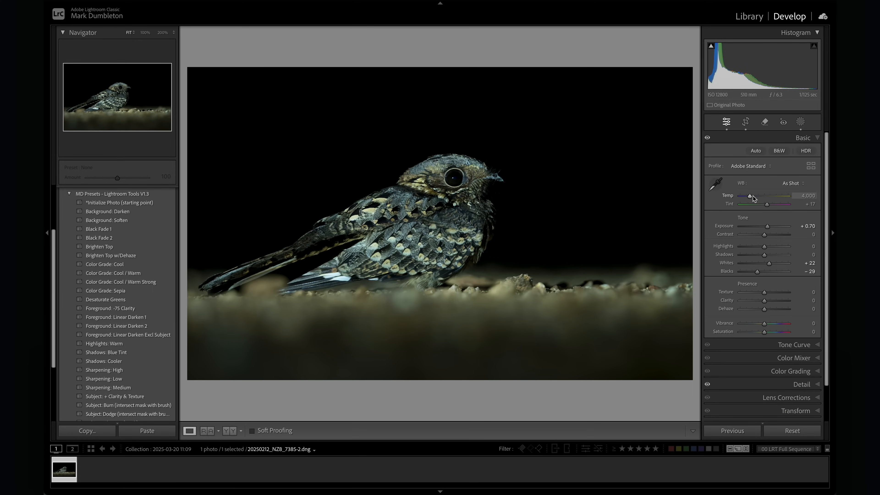
- Set the photo's white balance to temperature 3,875 and tint +24, and its clarity to +18
drag(750, 197, 769, 205)
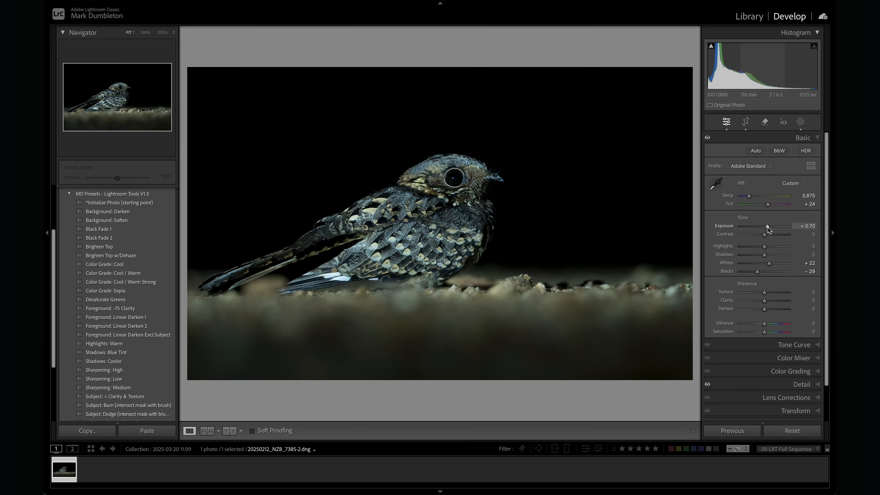
drag(764, 300, 767, 300)
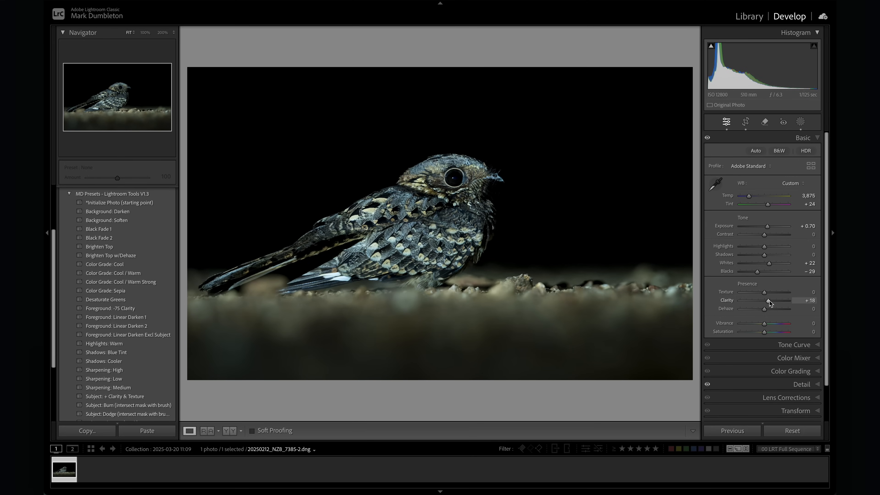
- Try a global vibrance of +46 and a global saturation of +28, resetting each one
drag(766, 326, 781, 331)
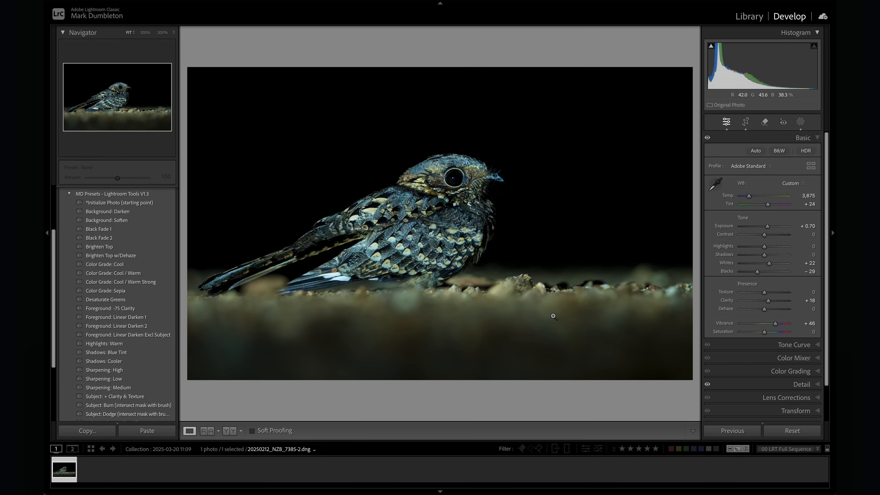
double_click(775, 325)
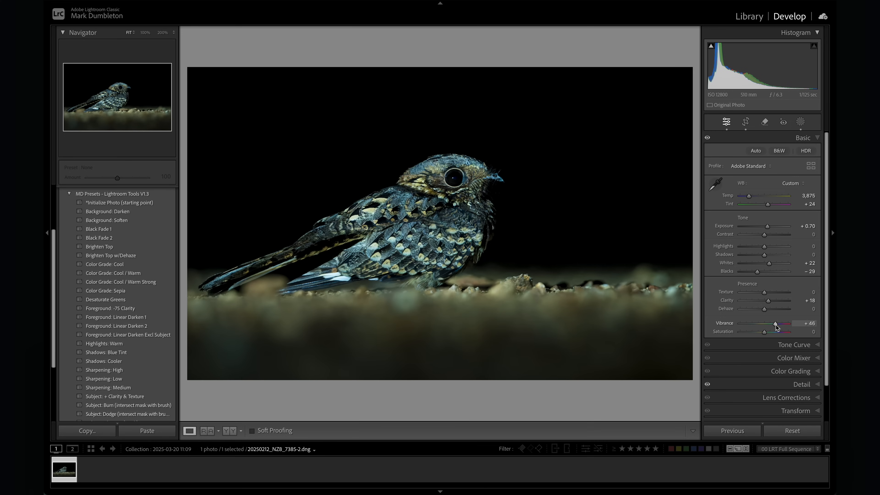
drag(764, 332, 770, 333)
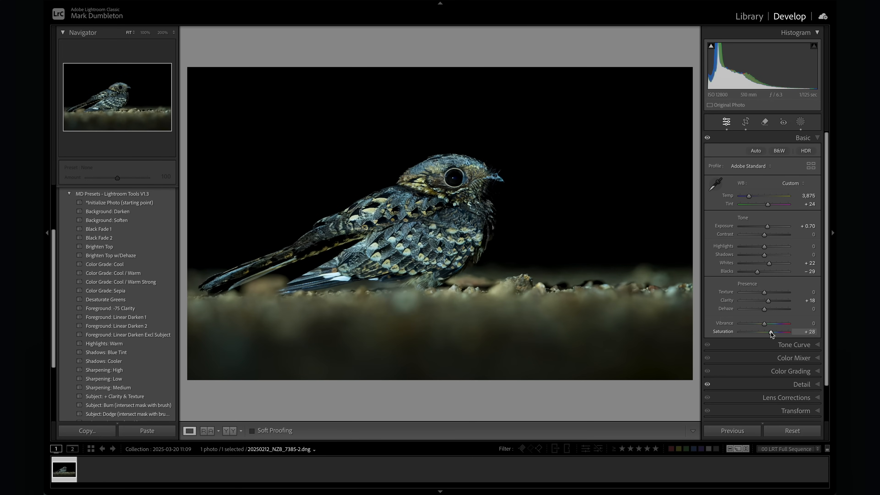
double_click(770, 332)
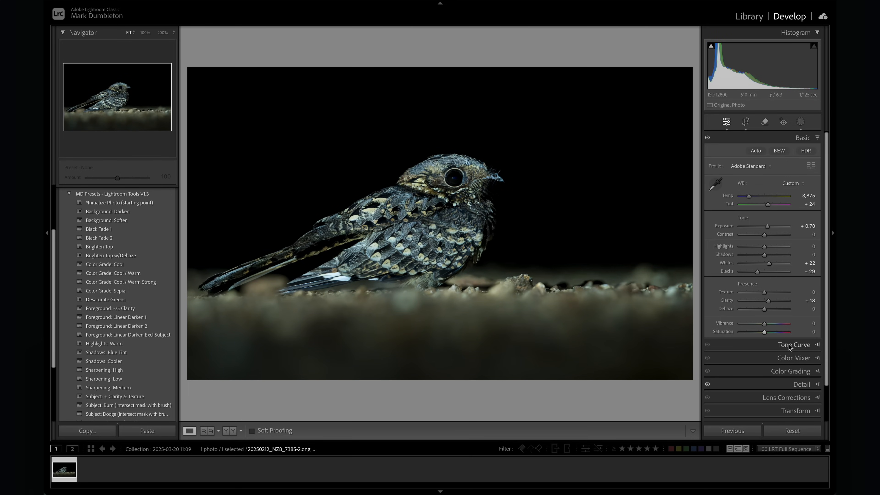
- Using targeted colour adjustment on the bird's feathers, raise blue saturation to +14 and aqua to +4, and boost the yellowish feather tones
click(792, 359)
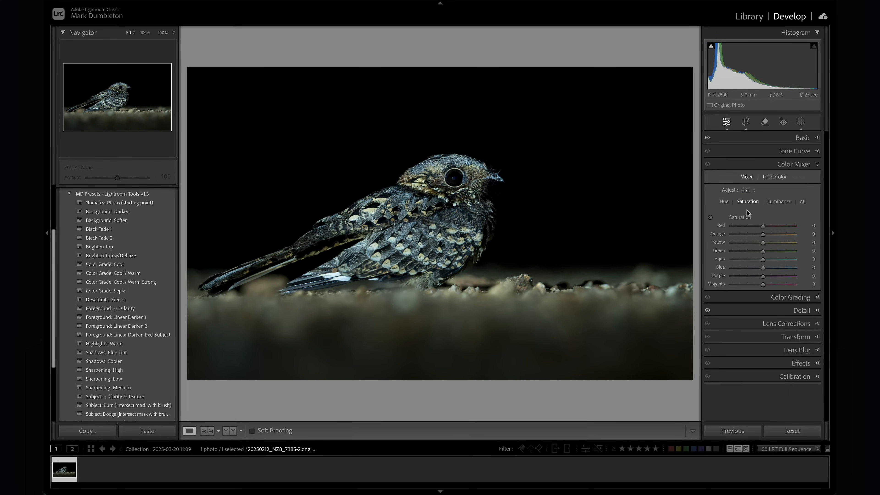
click(709, 218)
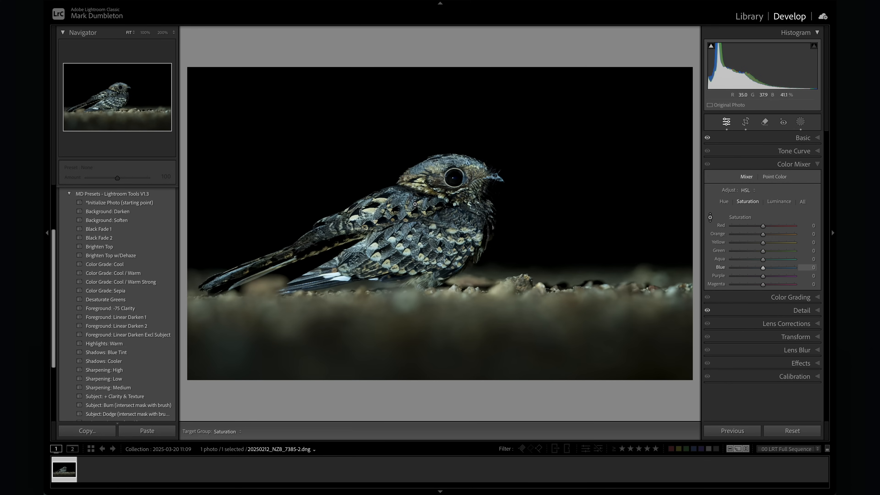
key(z)
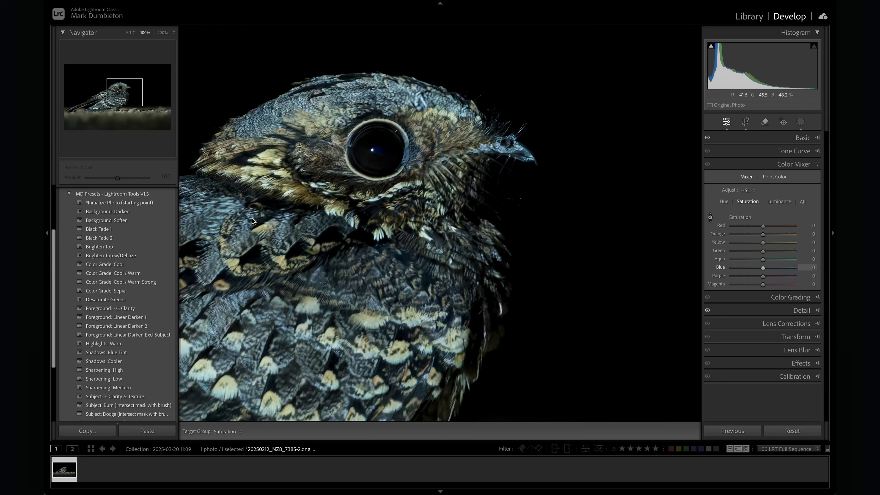
drag(226, 211, 415, 213)
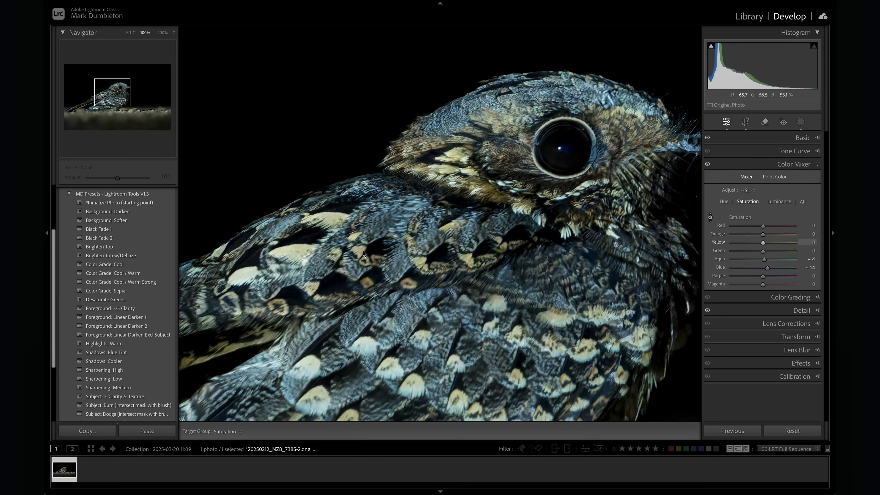
drag(295, 255, 295, 248)
- Shift the yellow hue to −38 to warm the yellow feather tones
click(722, 202)
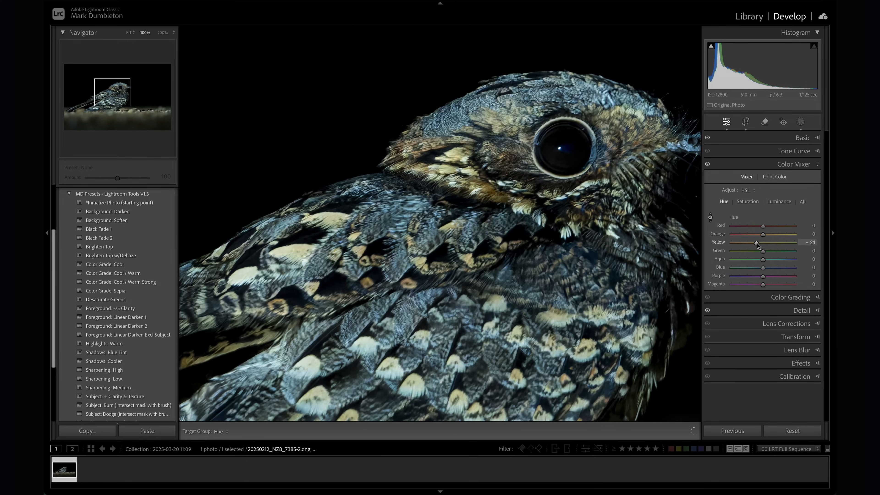
drag(754, 244, 750, 244)
key(z)
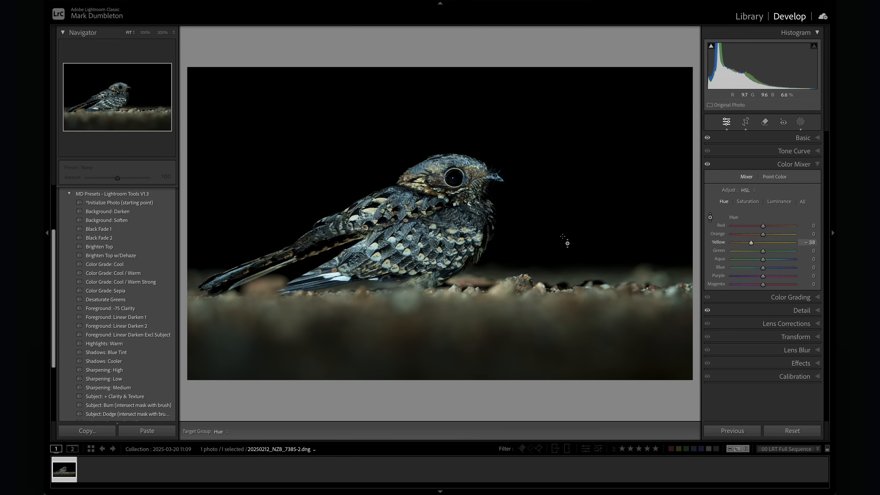
- Create an object selection mask covering the whole bird
click(799, 123)
click(715, 150)
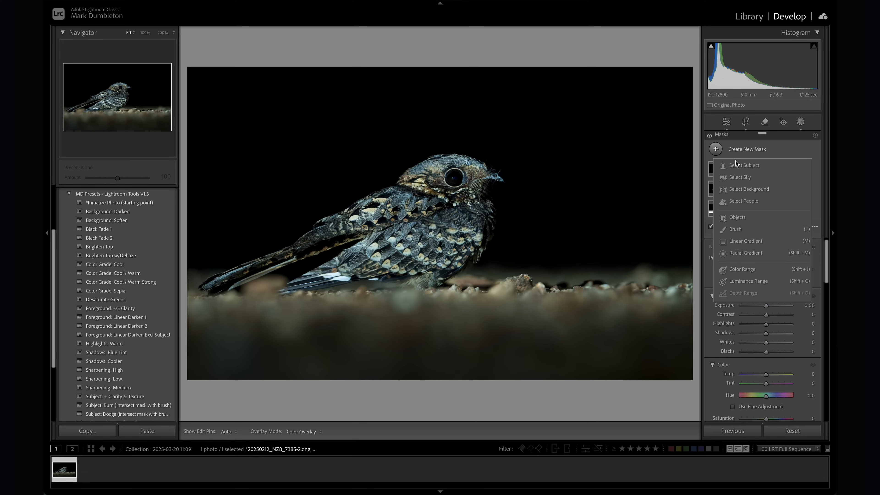
click(739, 215)
mouse_move(483, 182)
mouse_down()
mouse_move(441, 176)
mouse_move(464, 179)
mouse_move(421, 184)
mouse_move(213, 288)
mouse_move(308, 265)
mouse_move(321, 271)
mouse_move(278, 274)
mouse_move(431, 268)
mouse_move(476, 215)
mouse_up()
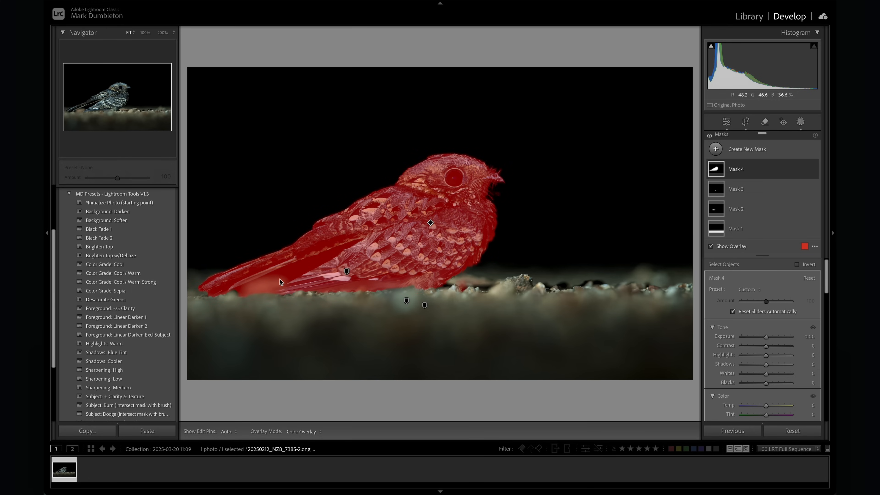
- Subtract the blurred ground beneath the tail from the bird mask with a size 8 brush
click(751, 171)
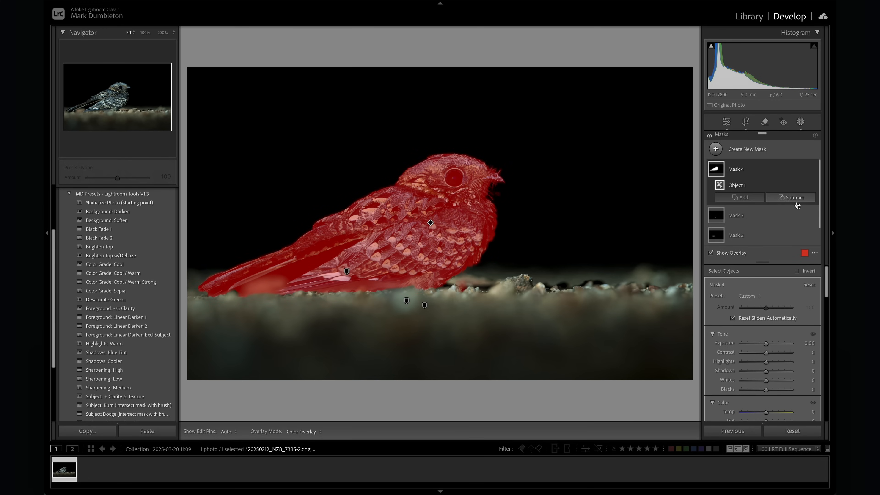
click(793, 197)
click(774, 270)
key(h)
key(bracketleft)
key(bracketleft)
key(bracketleft)
drag(277, 289, 251, 295)
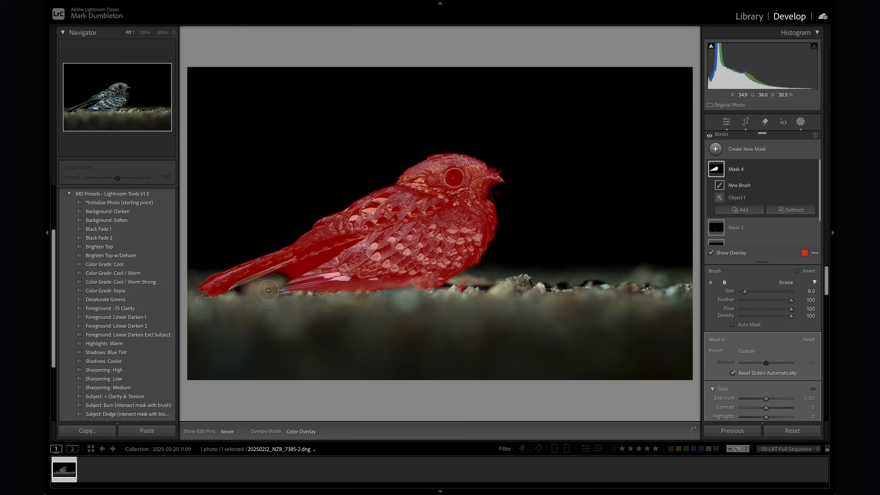
key(h)
key(ctrl+z)
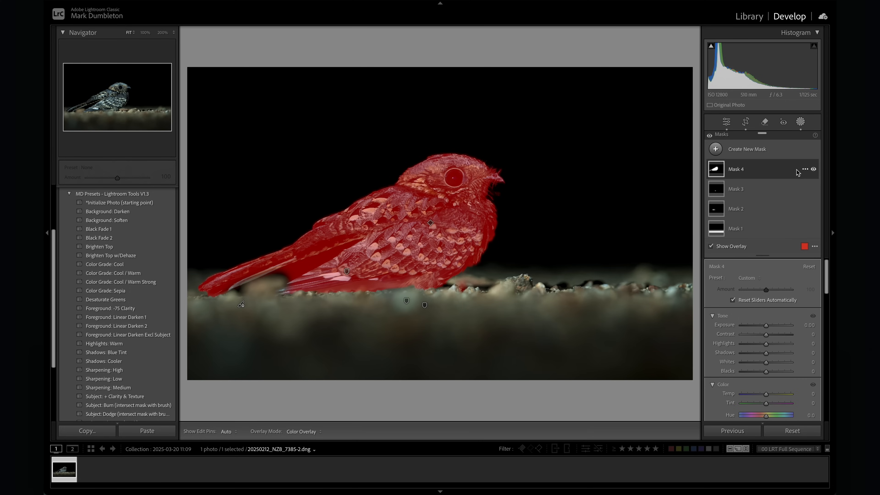
- Invert the bird mask to cover the surroundings, and set its saturation to −45 and temperature to −16
click(804, 169)
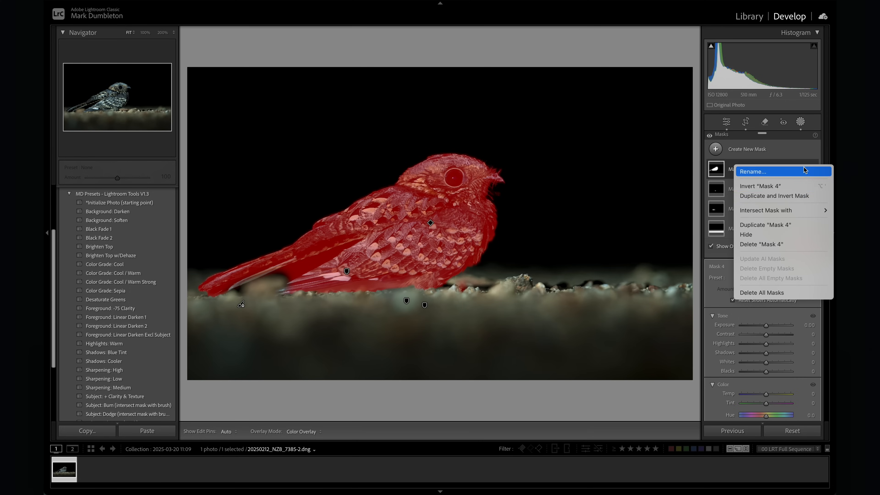
click(768, 186)
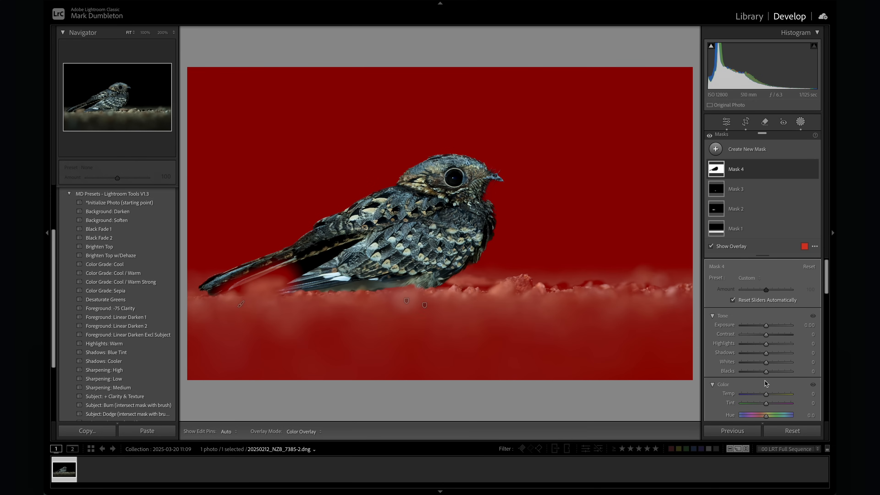
scroll(764, 381, down, 2)
mouse_move(766, 388)
mouse_down()
mouse_move(747, 390)
mouse_move(754, 388)
mouse_up()
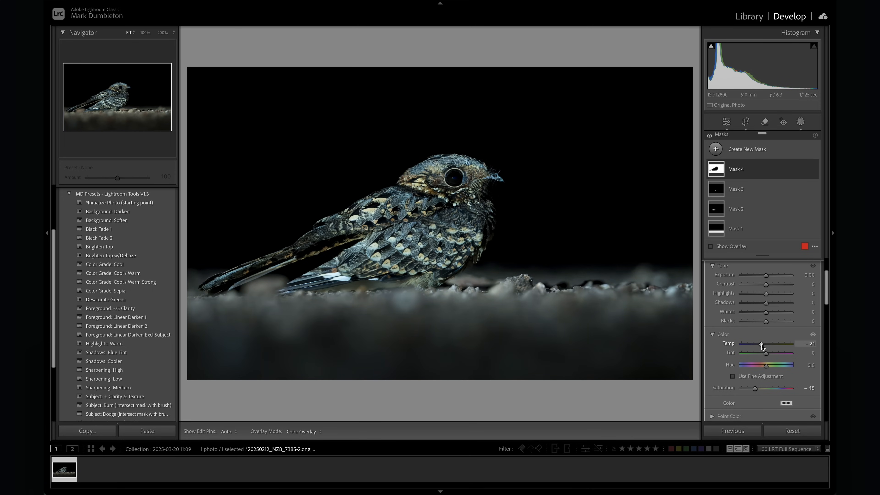
drag(761, 344, 762, 345)
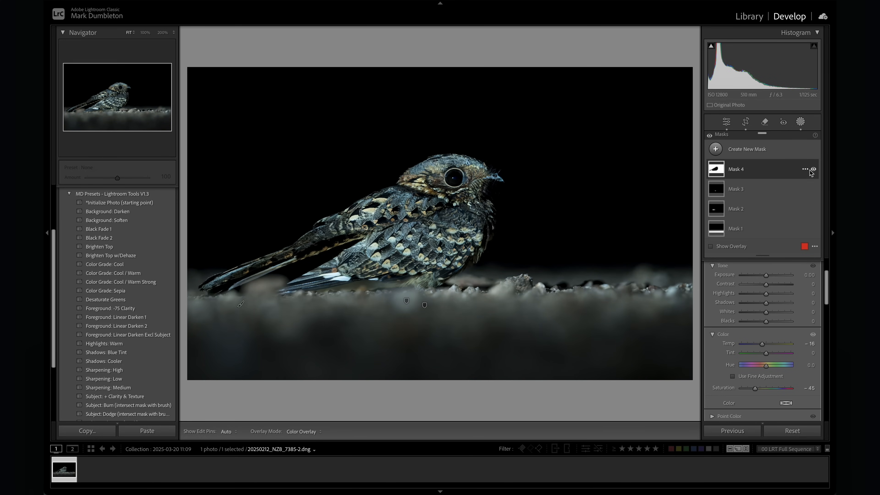
- Compare the photo with and without the surroundings mask, and reduce the mask's amount to 52
click(812, 170)
click(812, 170)
click(813, 169)
click(813, 170)
click(812, 169)
click(812, 170)
click(813, 170)
click(813, 169)
scroll(805, 266, up, 3)
drag(767, 291, 760, 290)
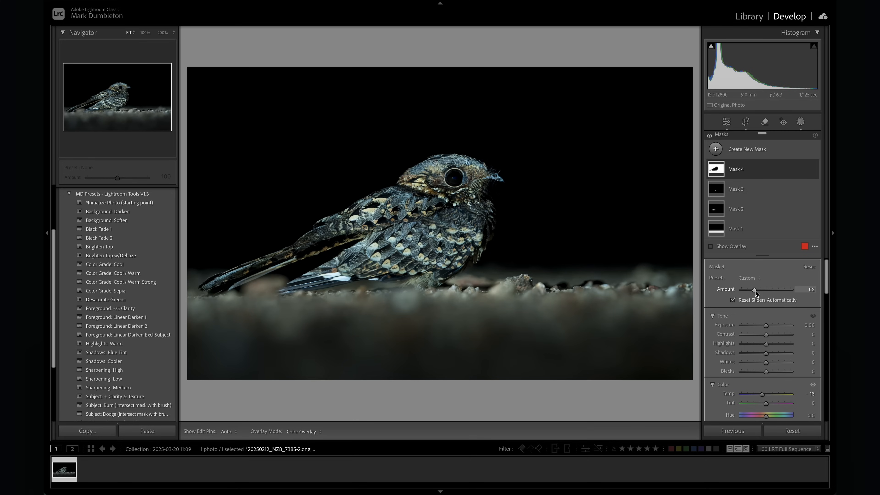
- Duplicate and invert the surroundings mask to target the bird, hide the overlay, and set the bird's saturation to 21
right_click(735, 169)
click(793, 199)
scroll(791, 352, down, 2)
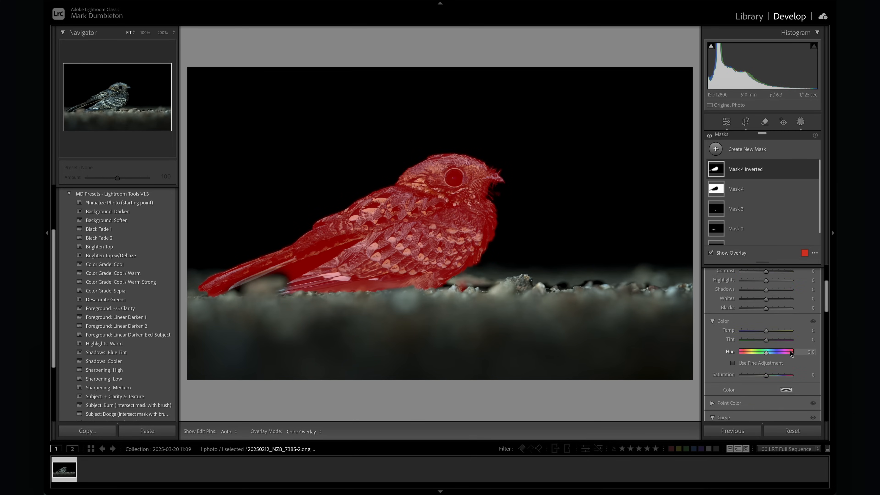
scroll(791, 353, down, 2)
key(o)
click(771, 317)
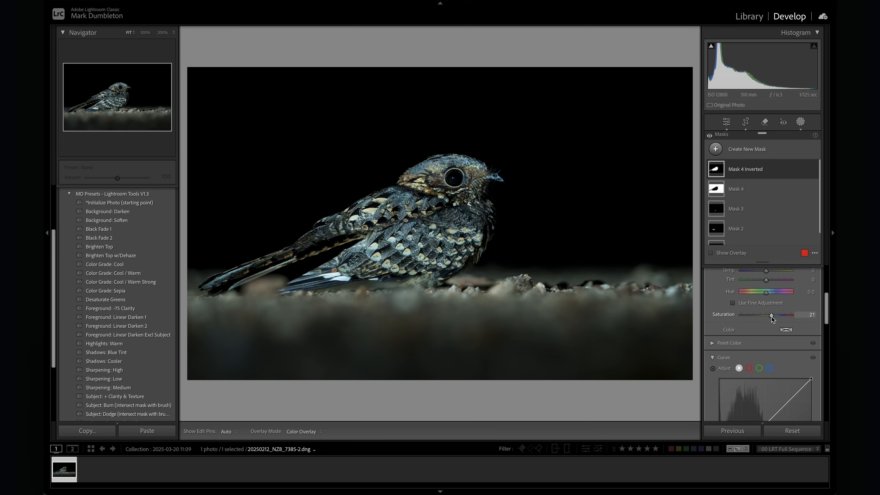
- Set the bird mask's saturation to 29, leave masking, and set the whole photo's white balance temperature to 4,061
scroll(774, 316, up, 2)
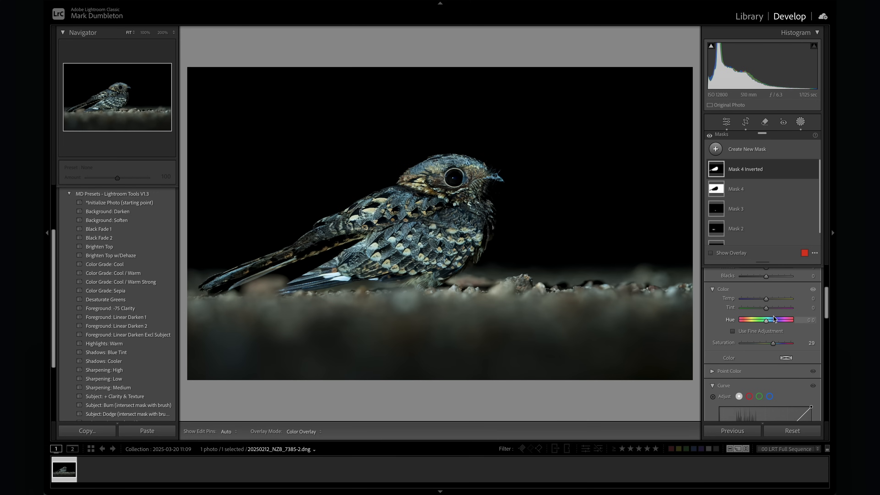
click(799, 126)
scroll(769, 194, up, 3)
drag(749, 196, 751, 197)
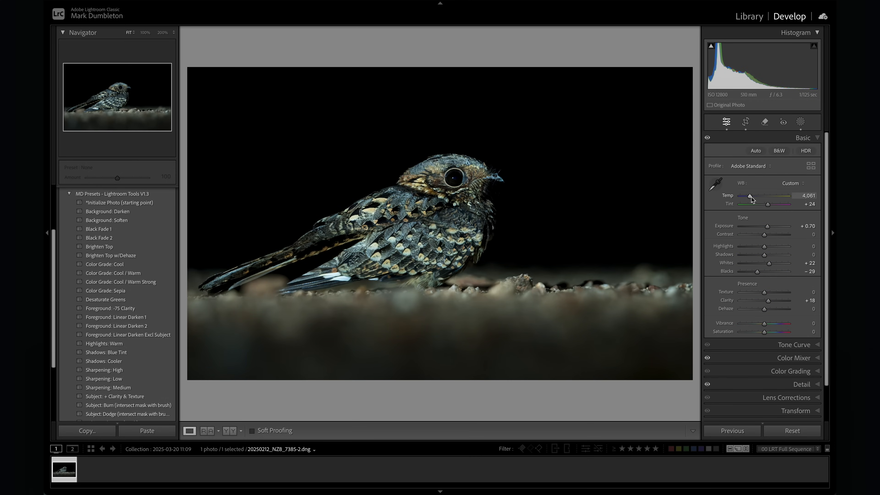
- Tint the shadows a muted blue with Color Grading, set the balance to +53, and slightly lower the shadows' luminance
click(790, 370)
drag(733, 305, 726, 310)
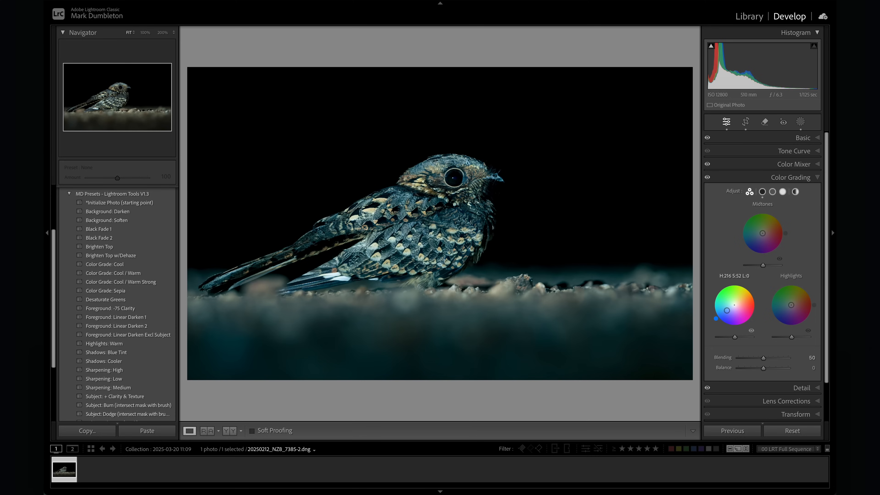
drag(726, 310, 728, 308)
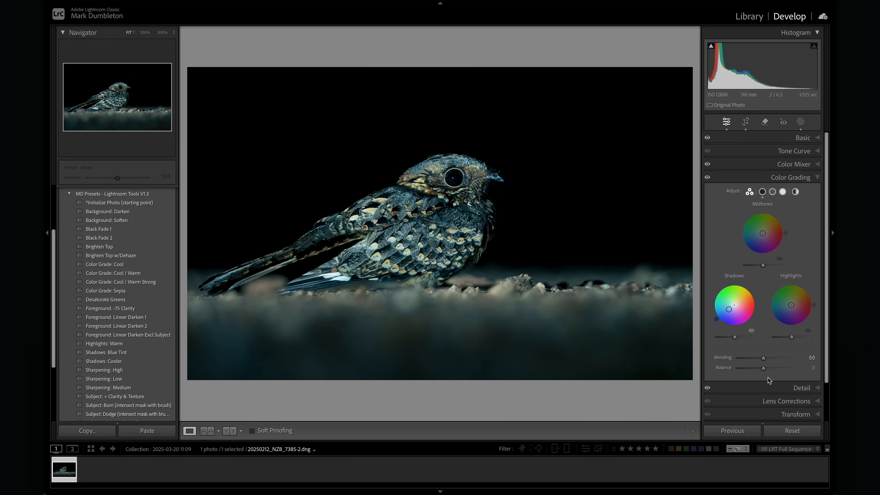
drag(762, 368, 777, 369)
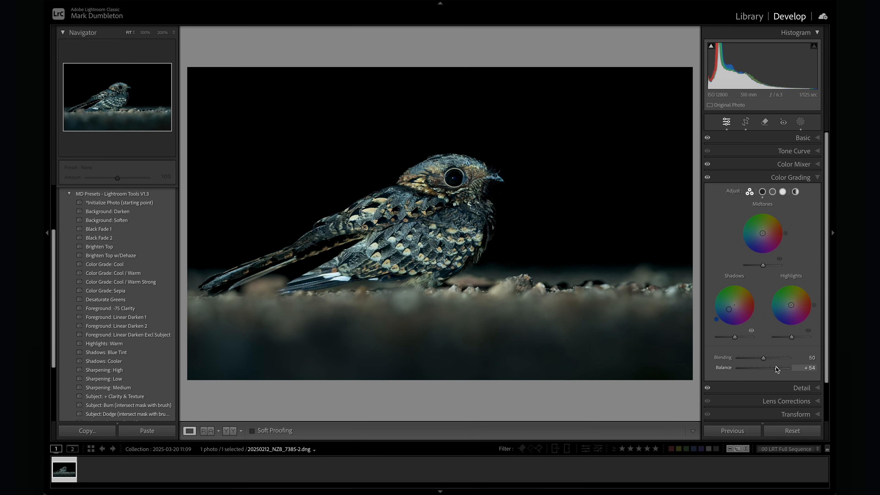
drag(734, 337, 732, 336)
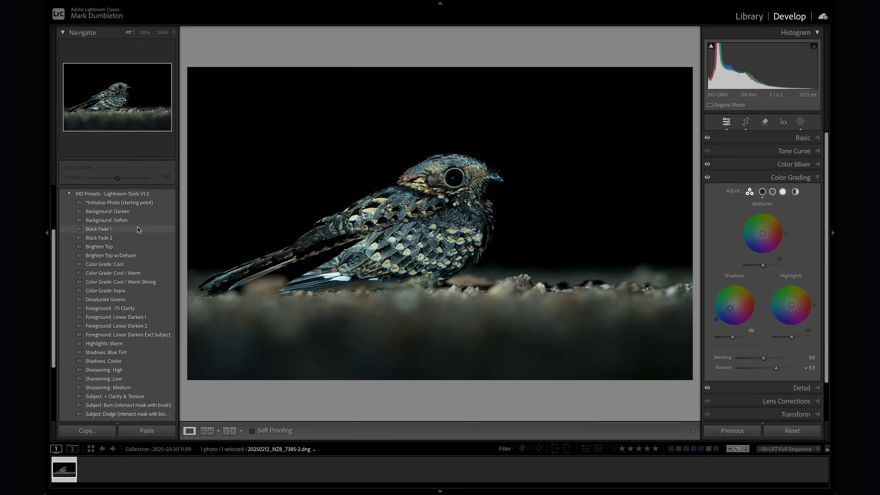
- Apply the Black Fade 1 preset and reduce the amount of its linear gradient mask to 40
click(105, 230)
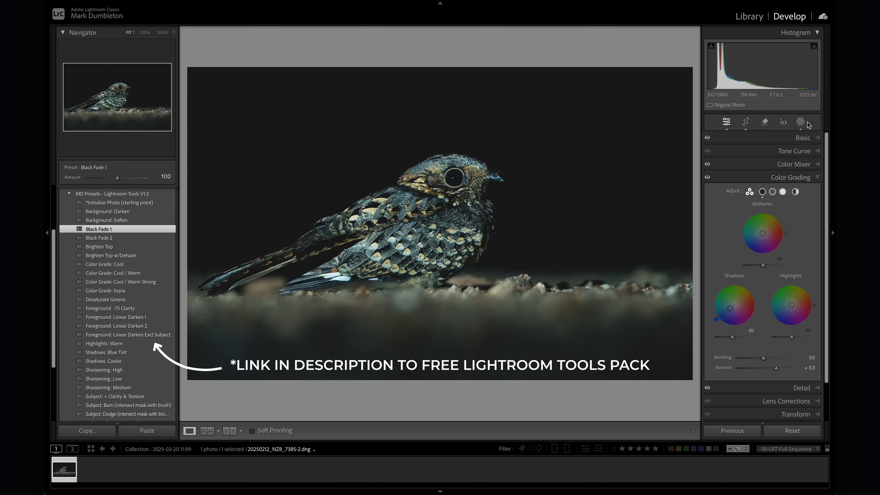
click(800, 122)
click(745, 169)
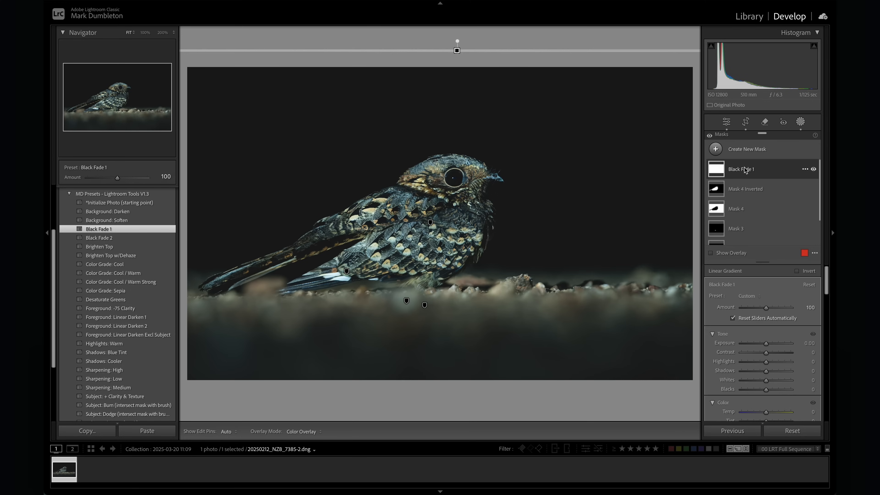
drag(759, 308, 750, 311)
drag(751, 312, 800, 311)
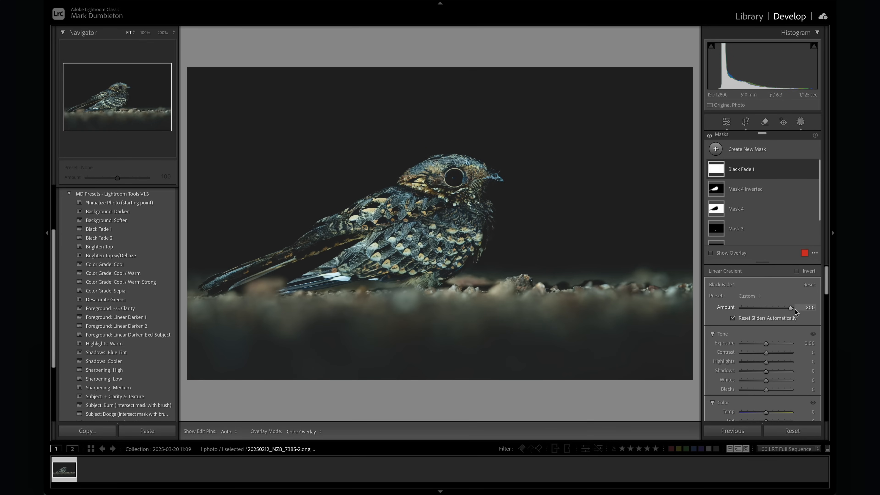
drag(791, 309, 751, 314)
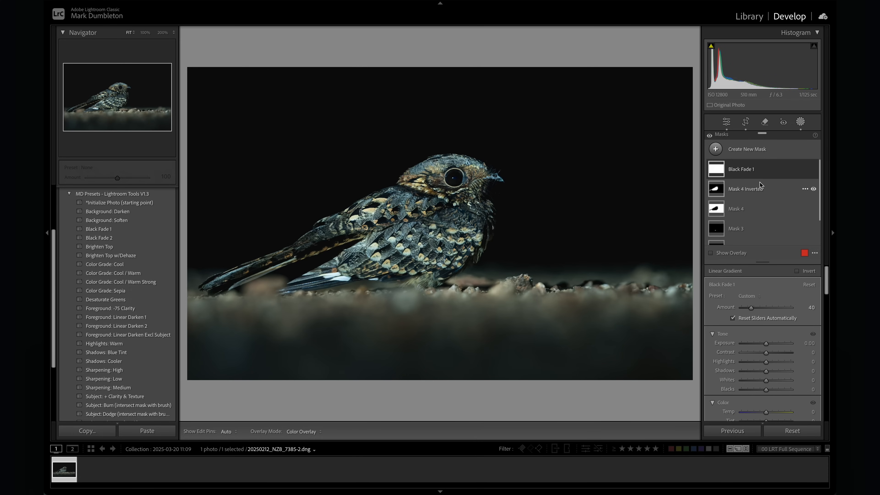
- Duplicate the surroundings mask, Mask 4
scroll(759, 185, down, 1)
click(724, 188)
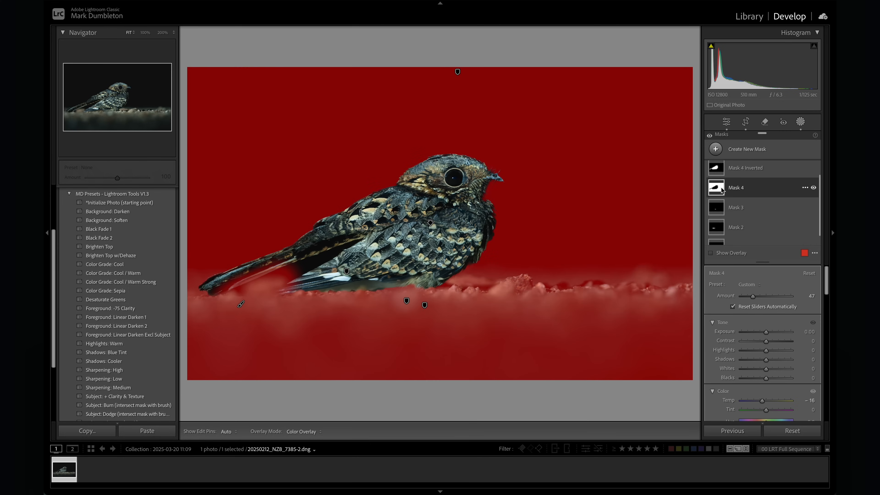
right_click(735, 188)
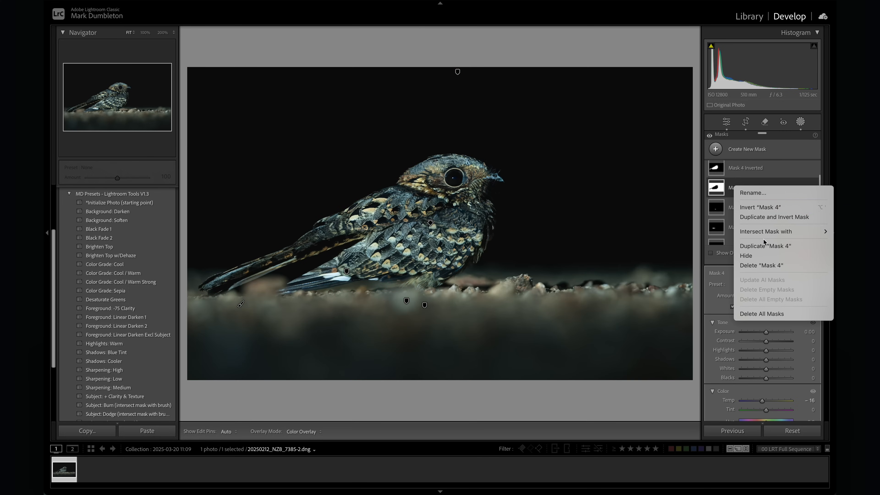
click(761, 246)
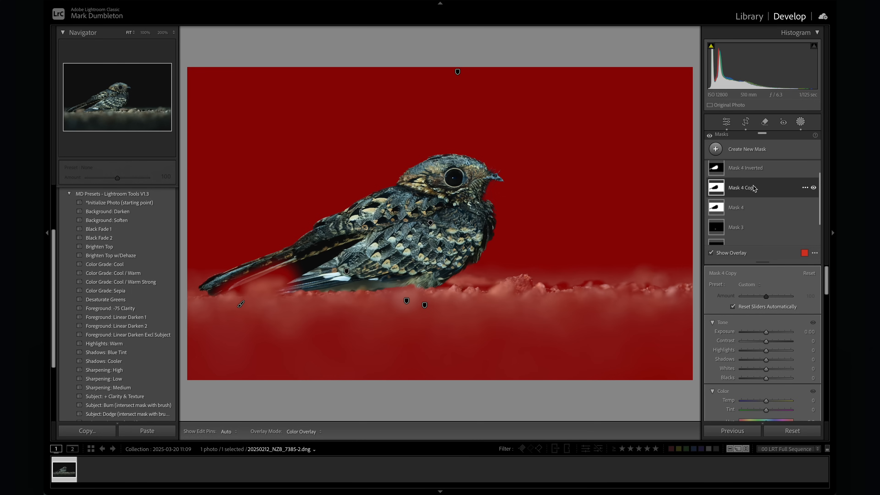
- Sample the blurred ground with Point Color in the mask copy, setting range 100 and saturation shift −100, and set the mask's temperature to −4
scroll(779, 355, down, 5)
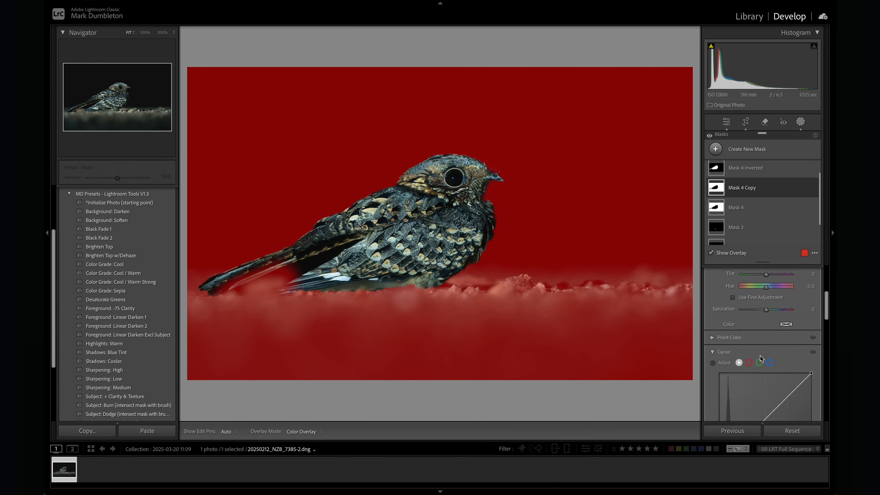
click(712, 337)
click(715, 357)
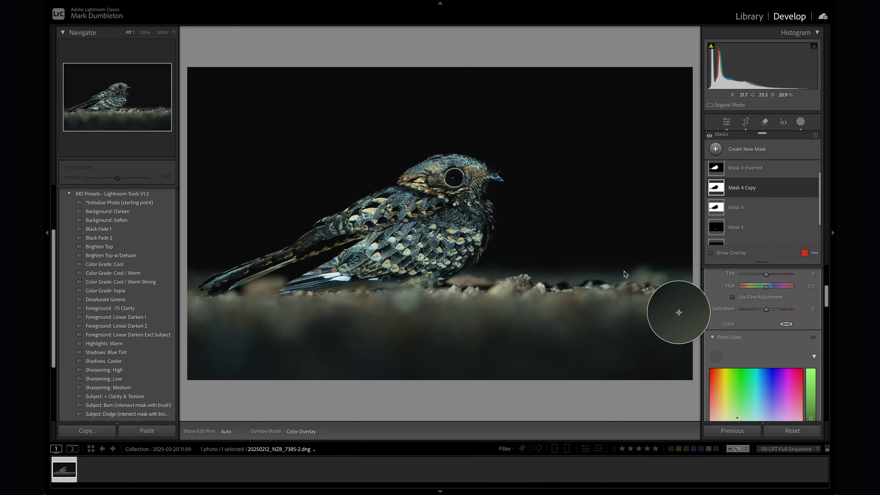
click(648, 316)
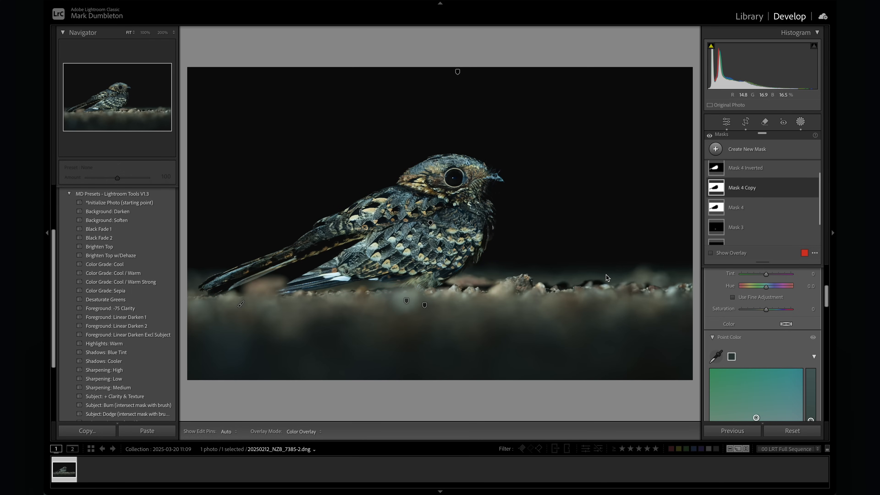
scroll(781, 337, down, 4)
drag(763, 391, 792, 398)
mouse_move(768, 368)
mouse_down()
mouse_move(721, 370)
mouse_move(737, 367)
mouse_move(725, 379)
mouse_up()
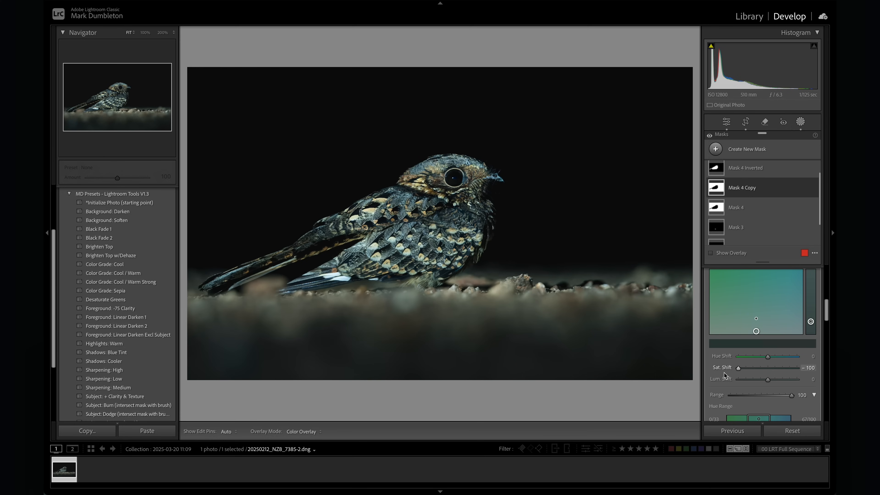
scroll(767, 315, up, 5)
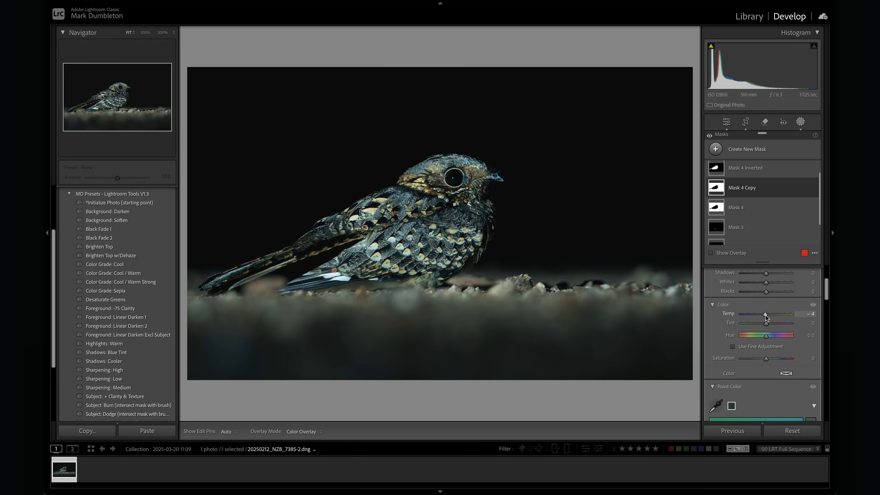
- Darken the foreground further with the linear gradient Mask 1, and shift the gradient's transition slightly upward
scroll(755, 208, down, 2)
click(745, 235)
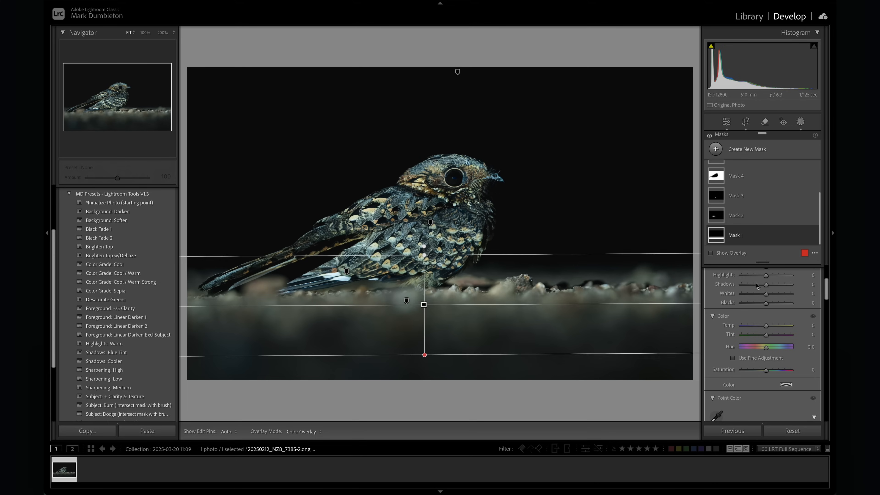
drag(745, 343, 744, 343)
drag(424, 355, 424, 345)
drag(423, 259, 447, 247)
- Leave masking and set the photo's tint to +28, exposure to +0.90 and temperature to 4,277
key(shift+w)
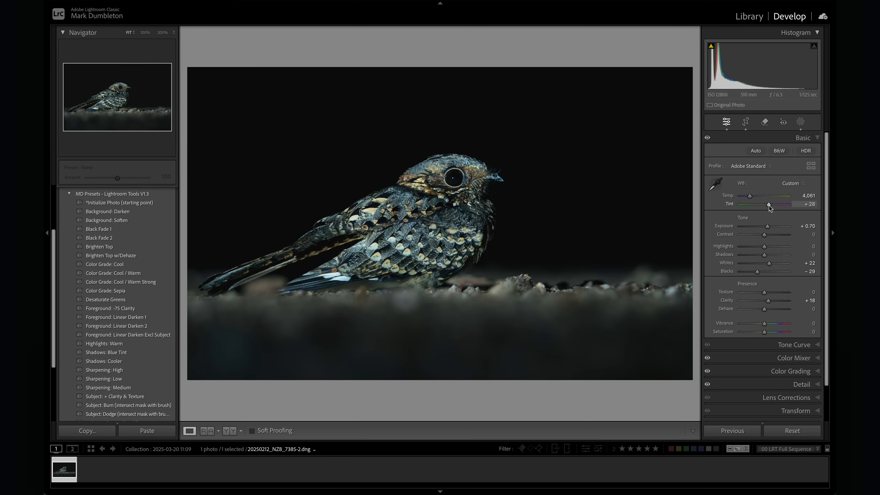
click(769, 227)
click(752, 196)
- Inspect the bird's head up close and set sharpening to amount 60, radius 0.5, detail 19 and masking 70
click(452, 179)
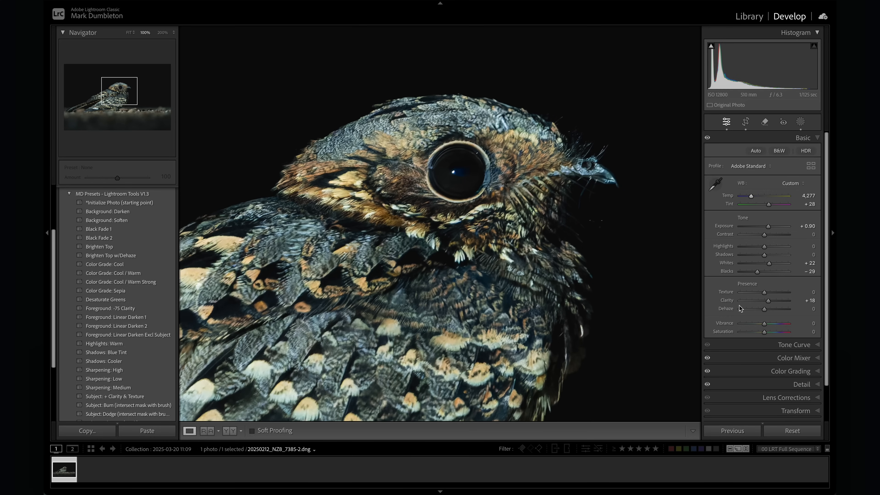
click(803, 385)
click(758, 295)
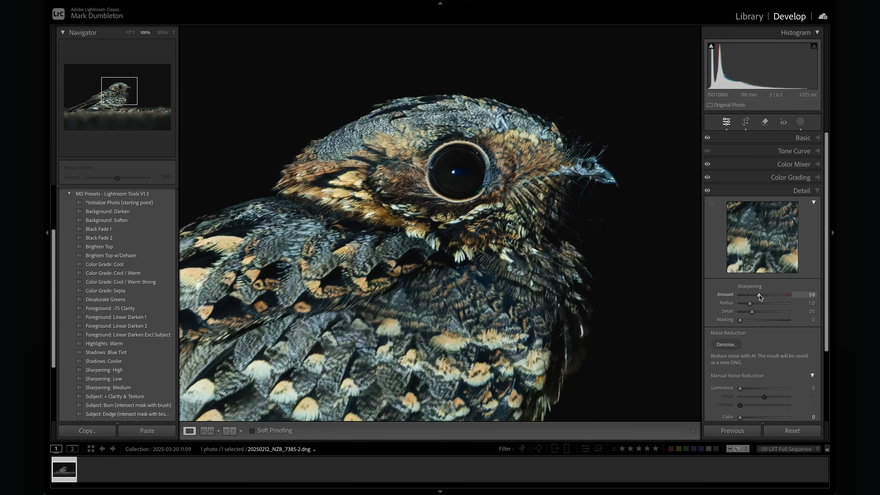
drag(759, 295, 759, 295)
click(163, 32)
drag(615, 164, 470, 249)
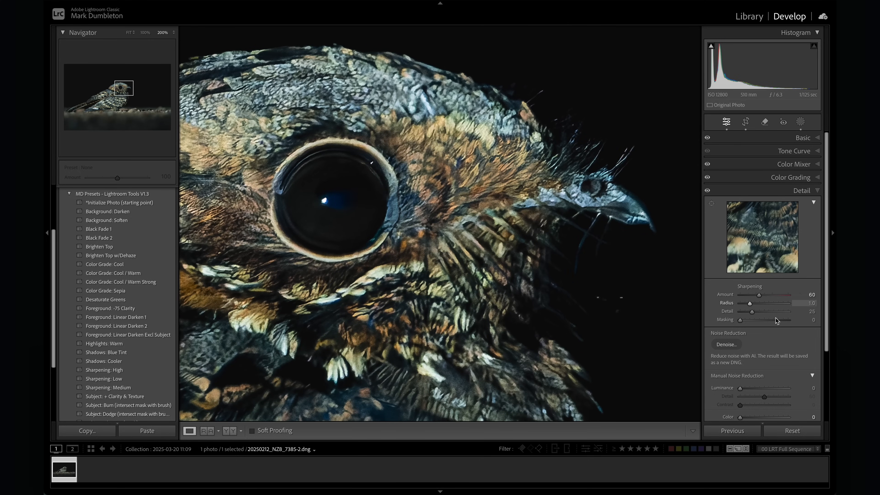
alt+drag(769, 322, 744, 306)
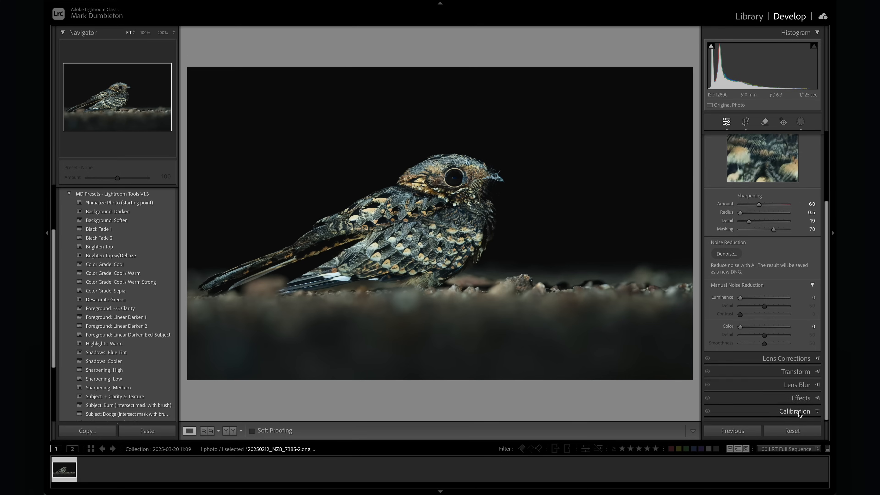
- Try a blue primary calibration with hue +4 and saturation +49
click(795, 409)
mouse_move(764, 377)
mouse_down()
mouse_move(777, 377)
mouse_move(761, 371)
mouse_up()
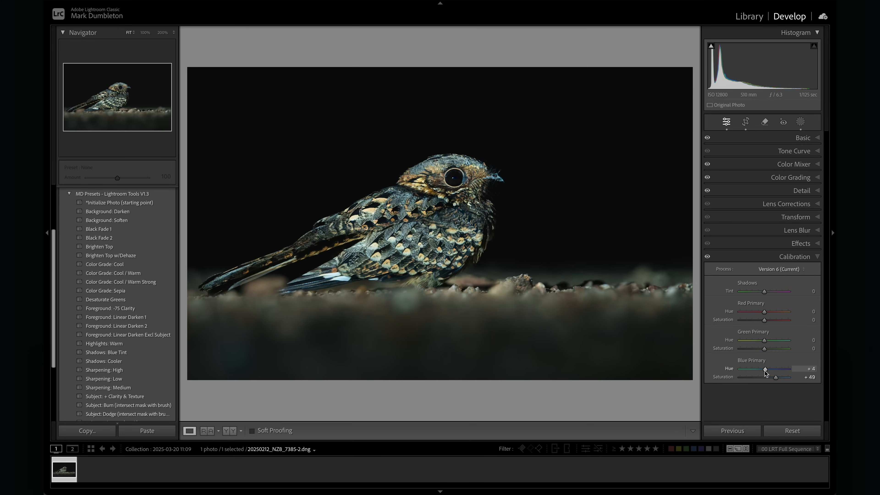
- Reduce the highlights to −16, and set the blue primary calibration to hue −5 and saturation −2
click(802, 141)
drag(763, 249, 758, 249)
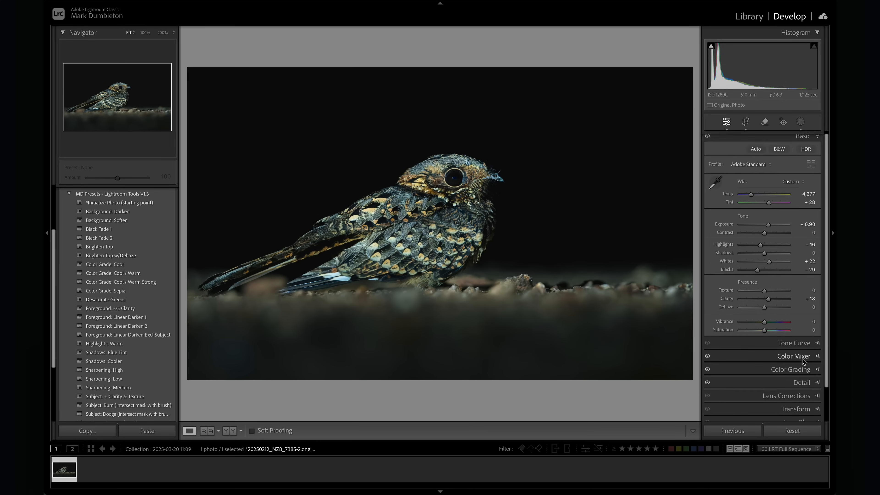
scroll(802, 359, down, 2)
click(802, 412)
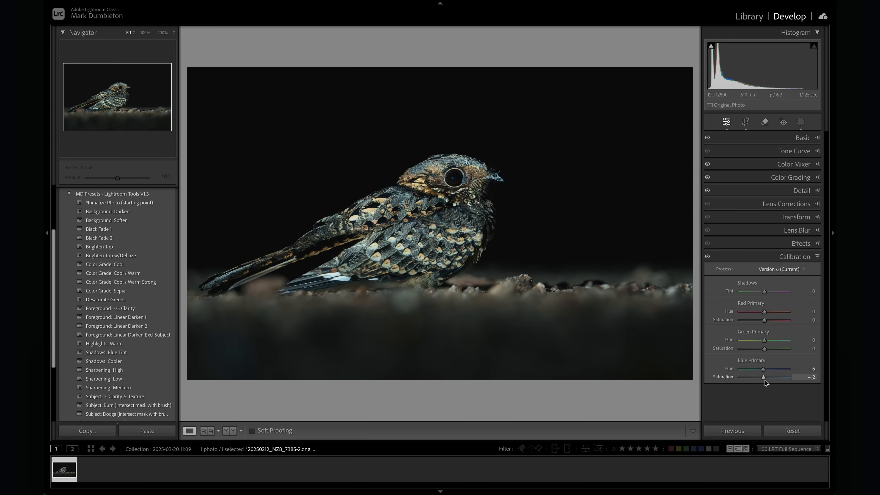
- Add a radial gradient mask with feather 100 as a wide ellipse over the pebbly ground at the photo's right edge
click(800, 122)
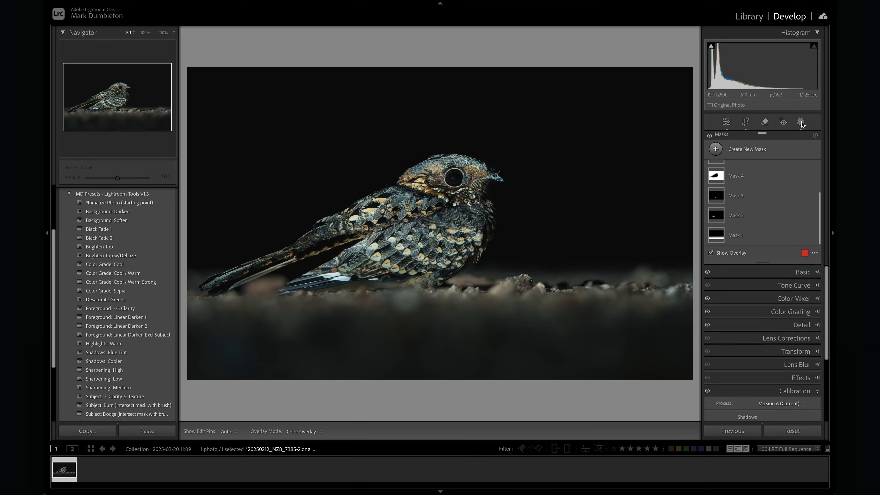
click(716, 152)
click(745, 251)
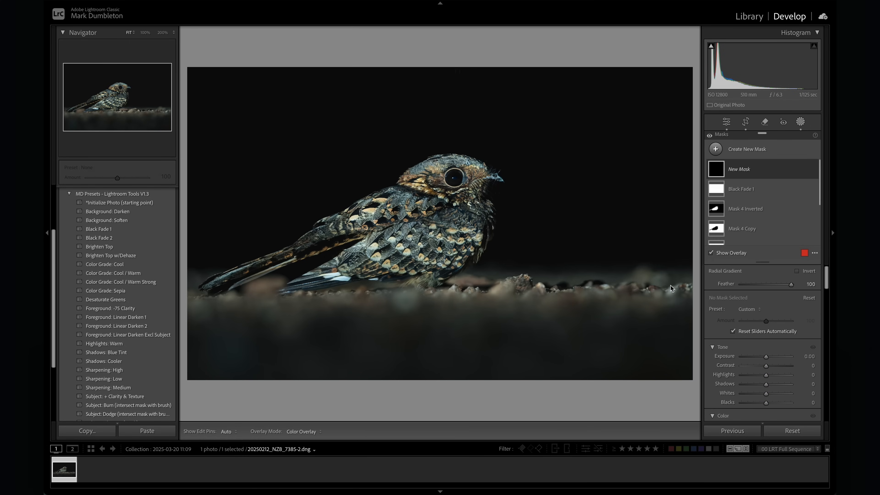
drag(586, 286, 734, 323)
drag(626, 295, 681, 300)
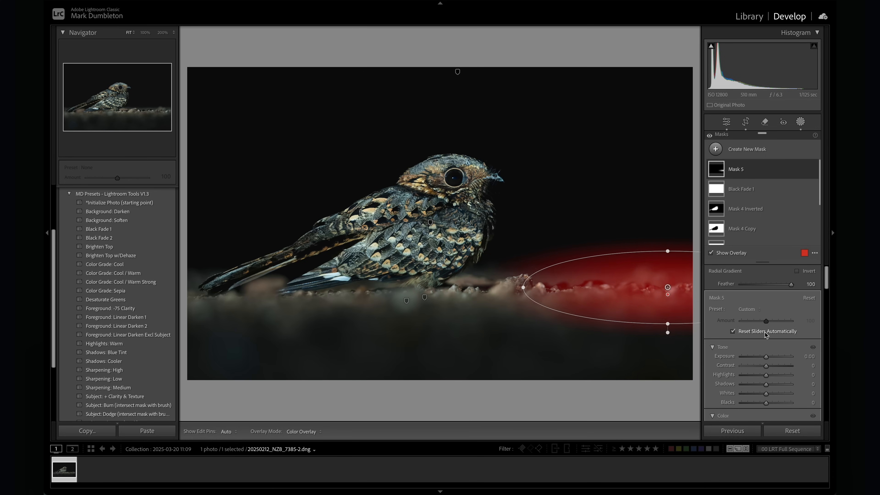
- Set the radial mask's exposure to −0.95, widen its ellipse to reach the bird's feet, and close masking
drag(767, 357, 763, 357)
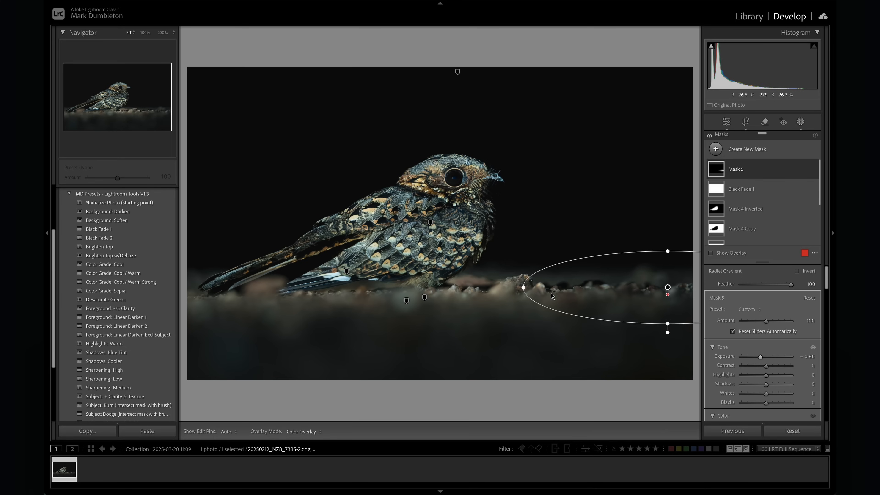
drag(523, 290, 441, 290)
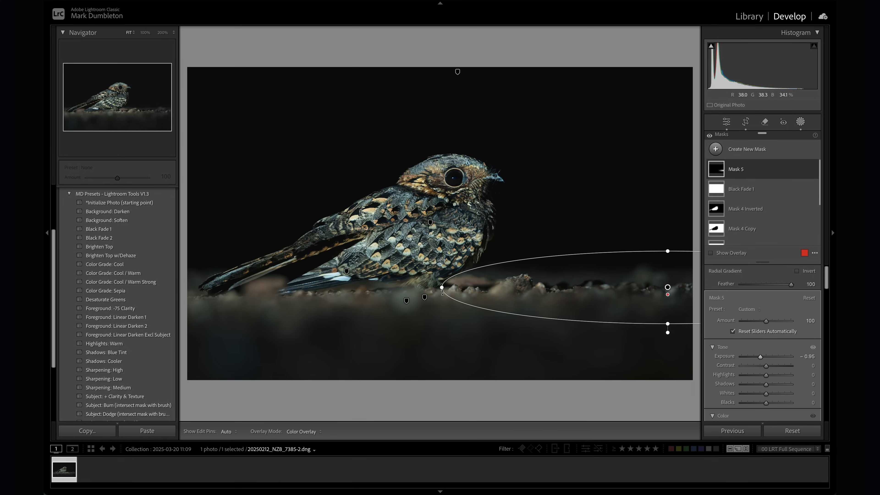
click(800, 122)
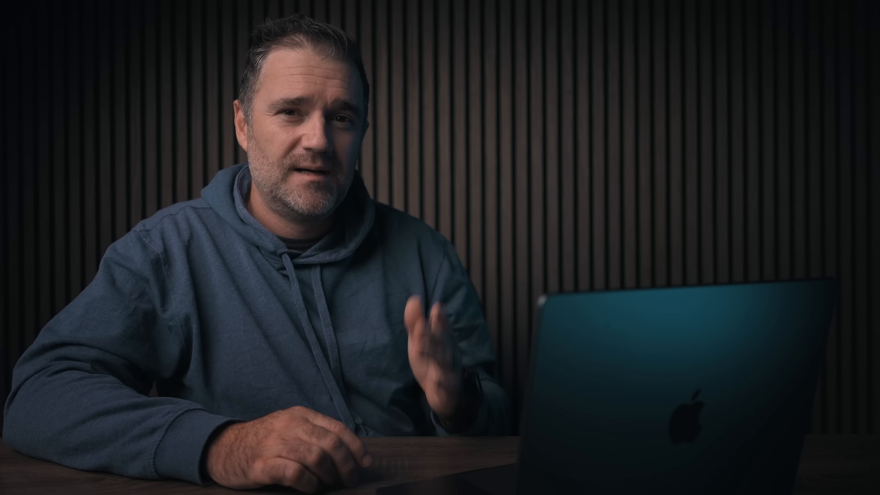